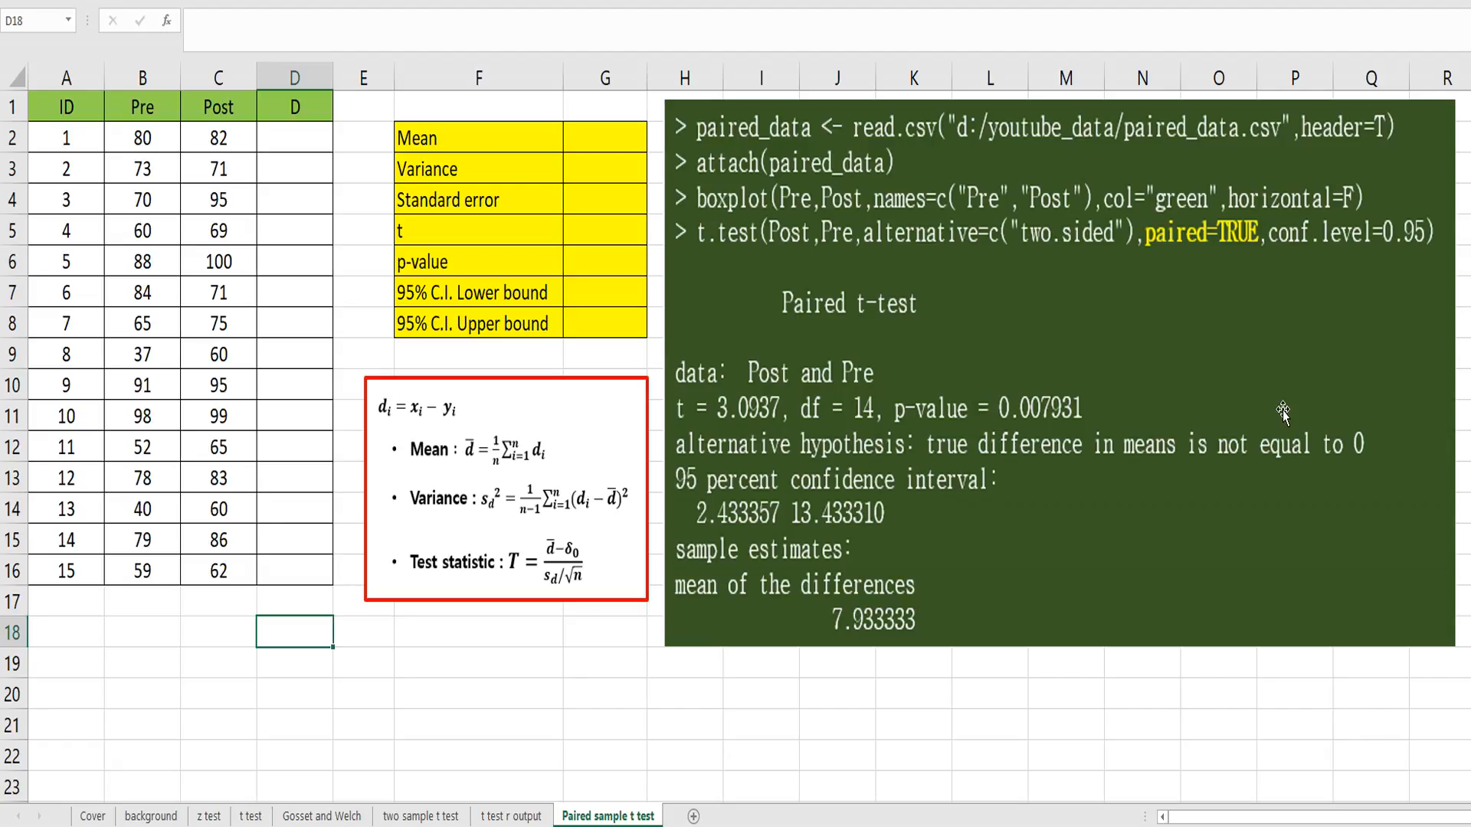
drag(1467, 505, 793, 406)
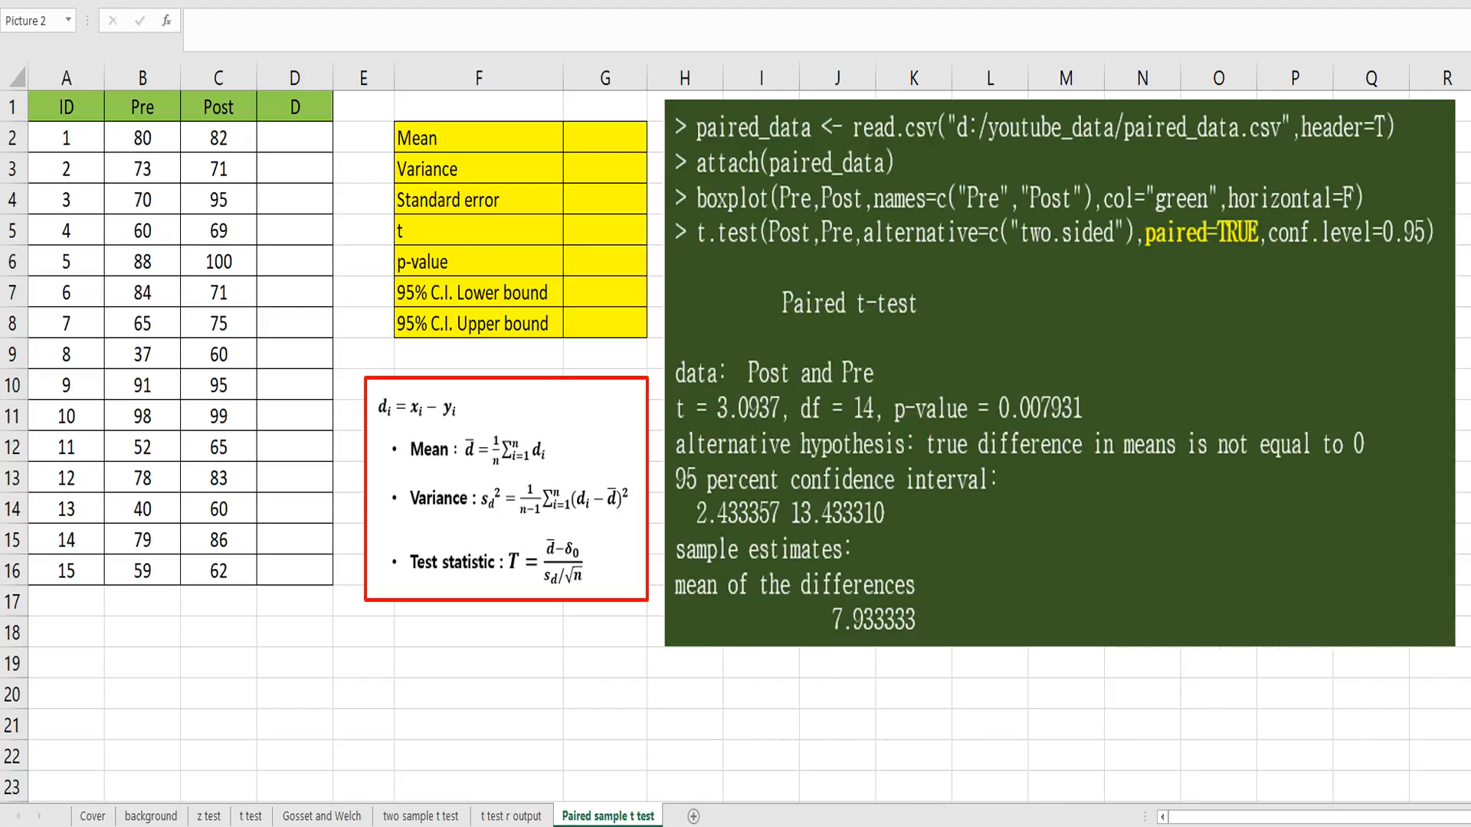
click(678, 692)
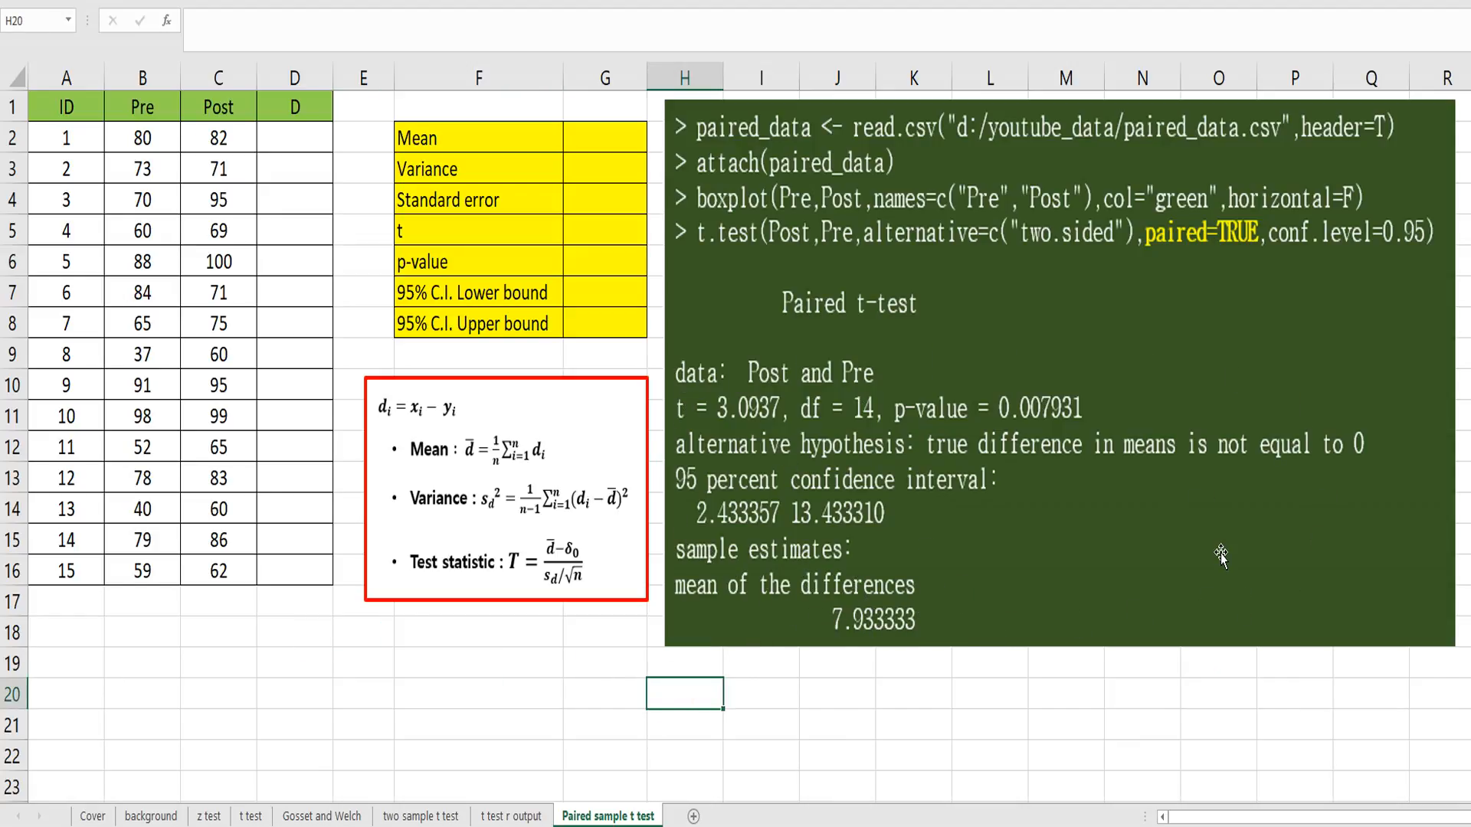
click(606, 145)
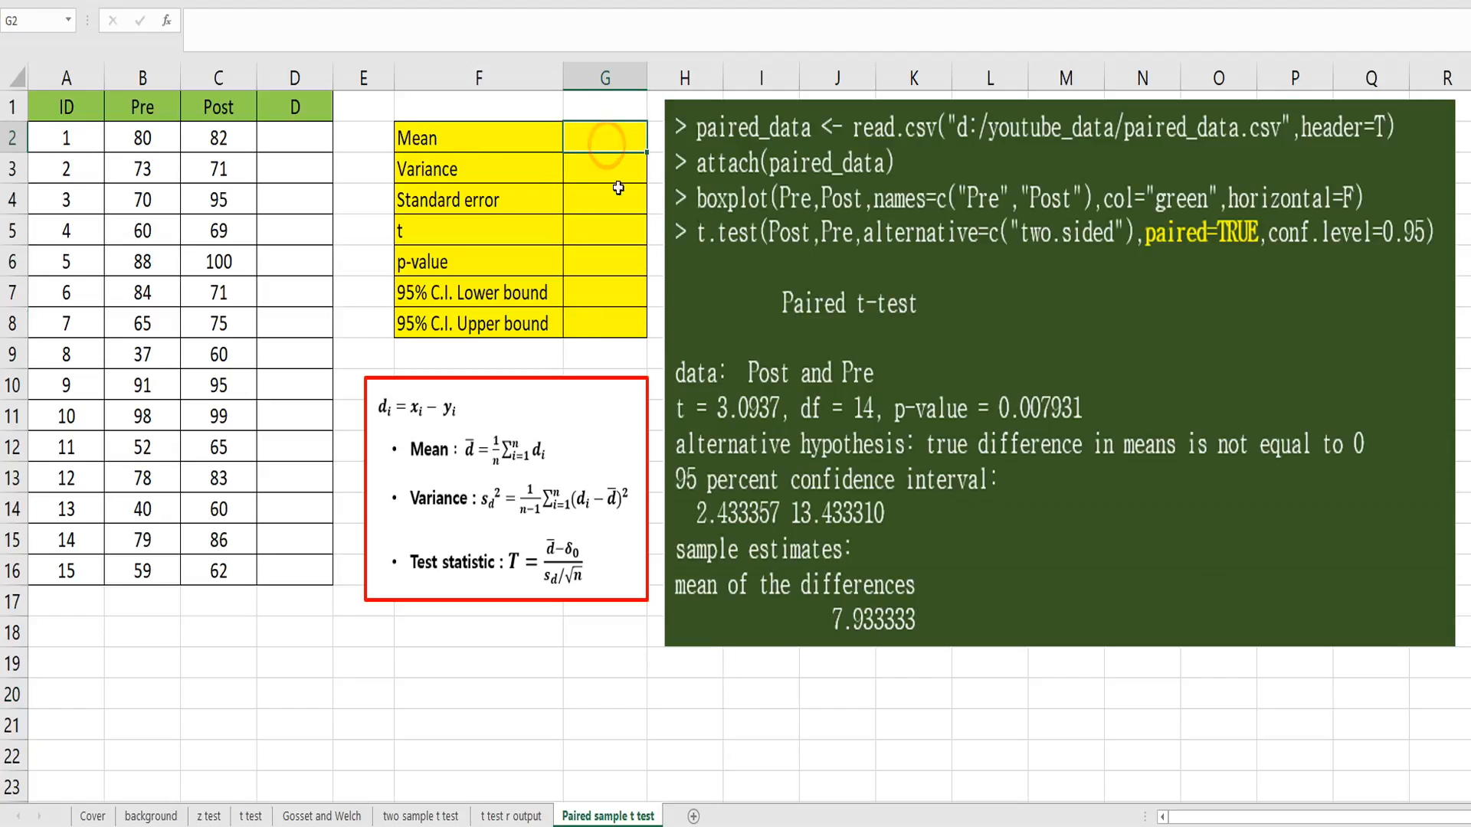
- Calculate the Post minus Pre difference in D2 with =C2-B2 and fill the formula down through D16
click(292, 140)
text(=)
key(Left)
key(Left)
key(Right)
text(-)
key(Left)
key(Left)
key(Return)
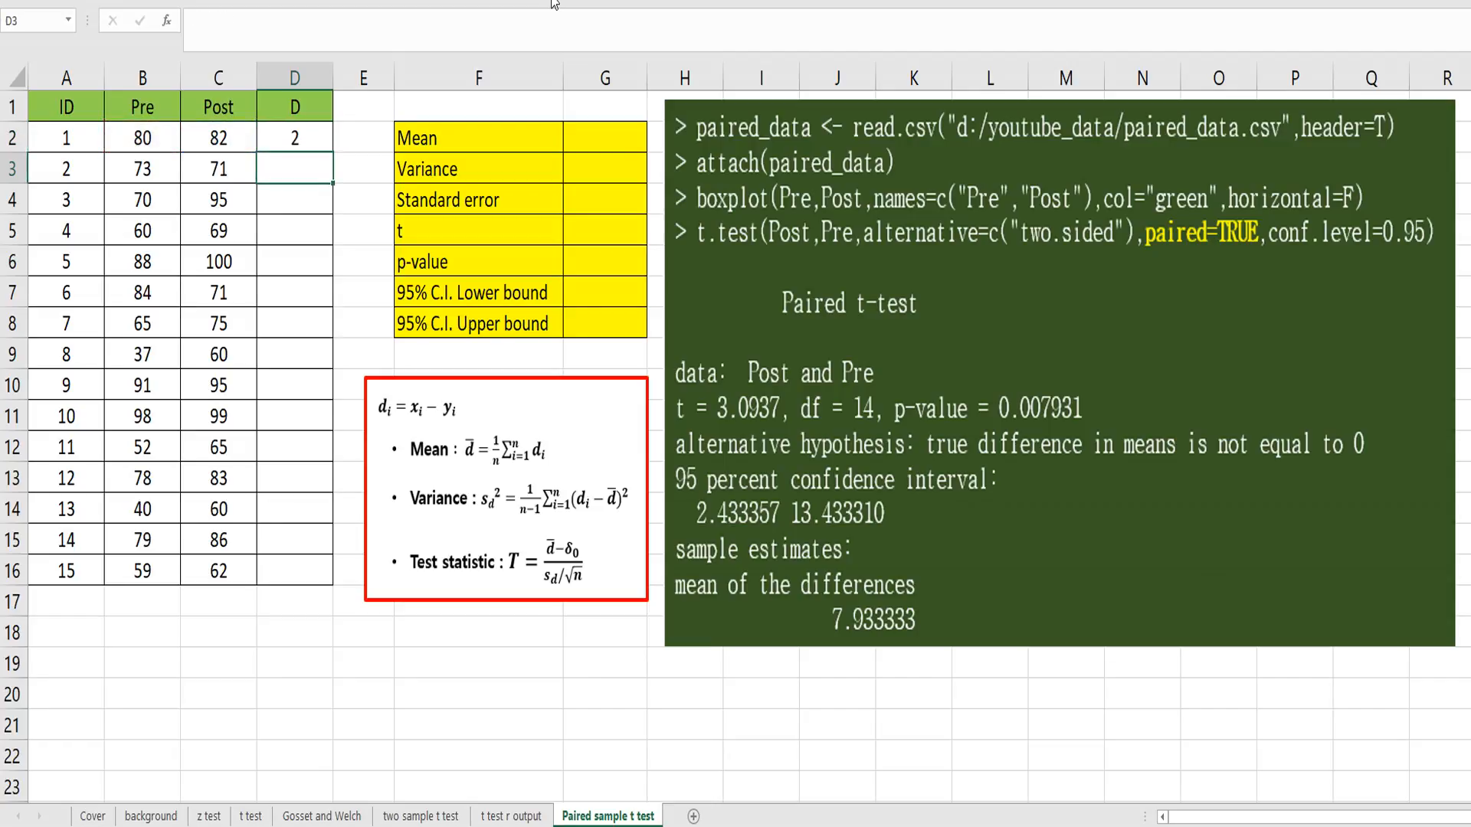
click(304, 142)
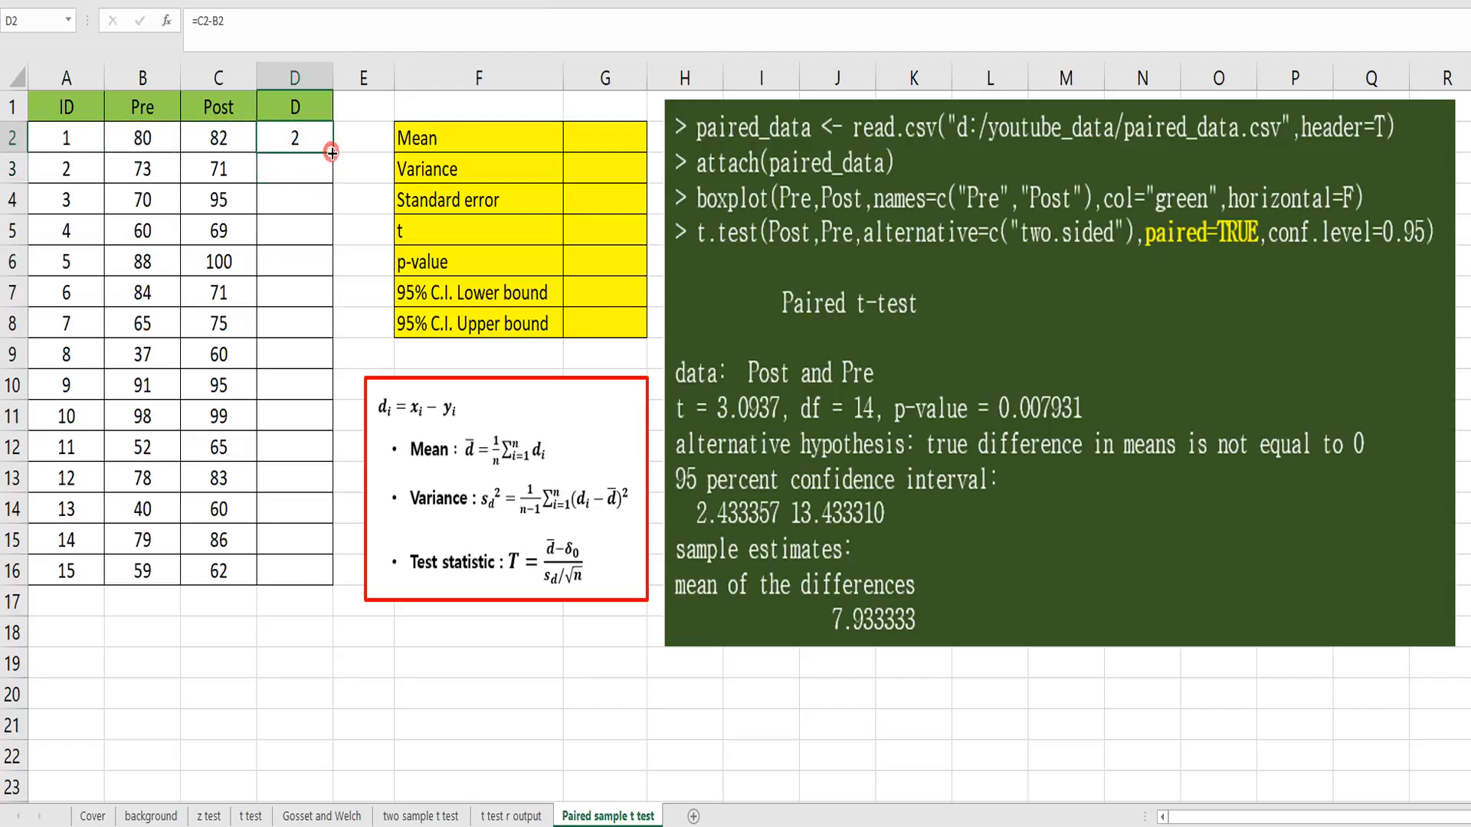
double_click(333, 153)
- Calculate the mean of the differences in G2 with =AVERAGE(D2:D16)
click(589, 138)
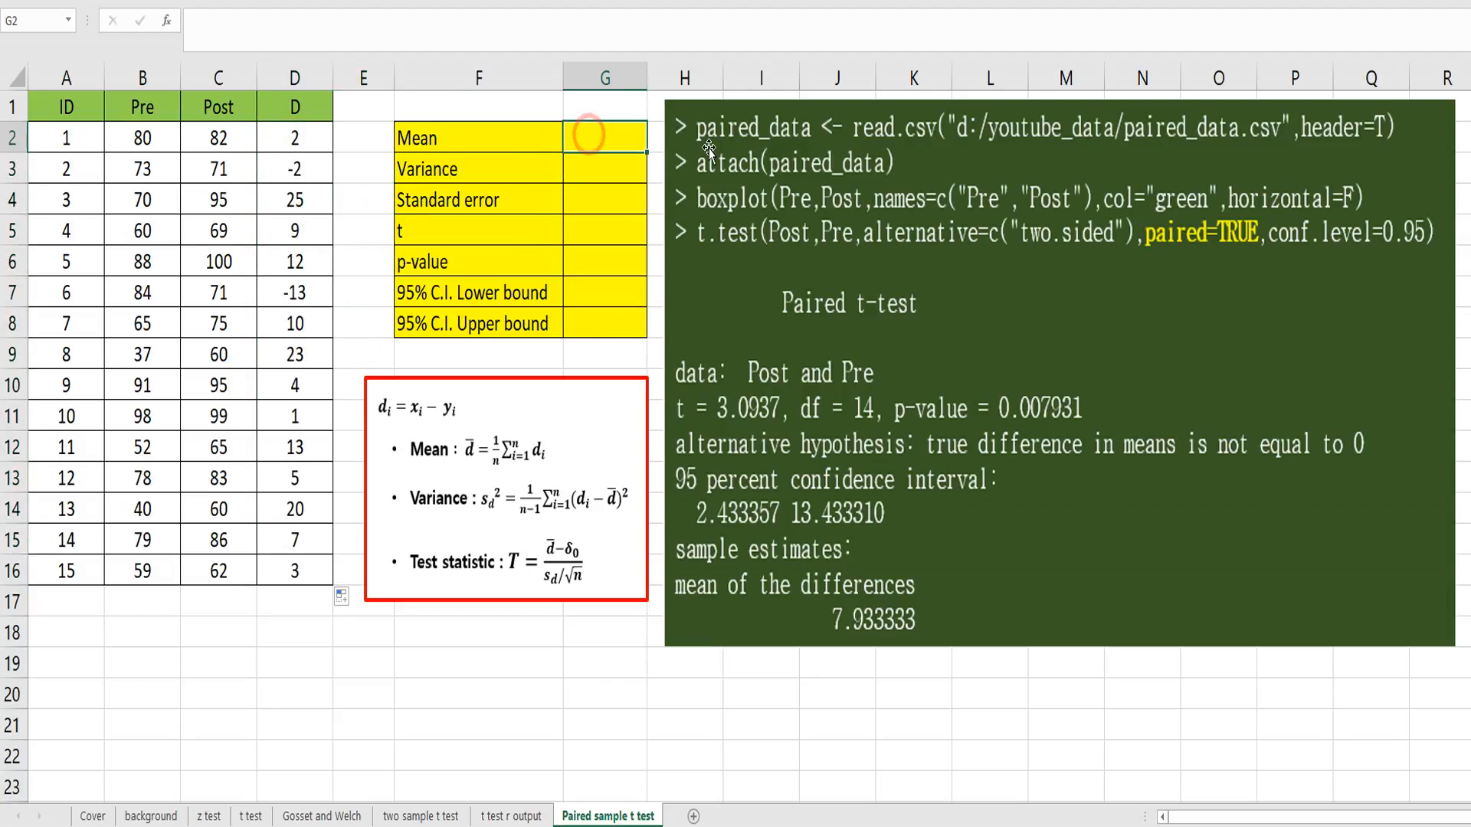
text(=avera)
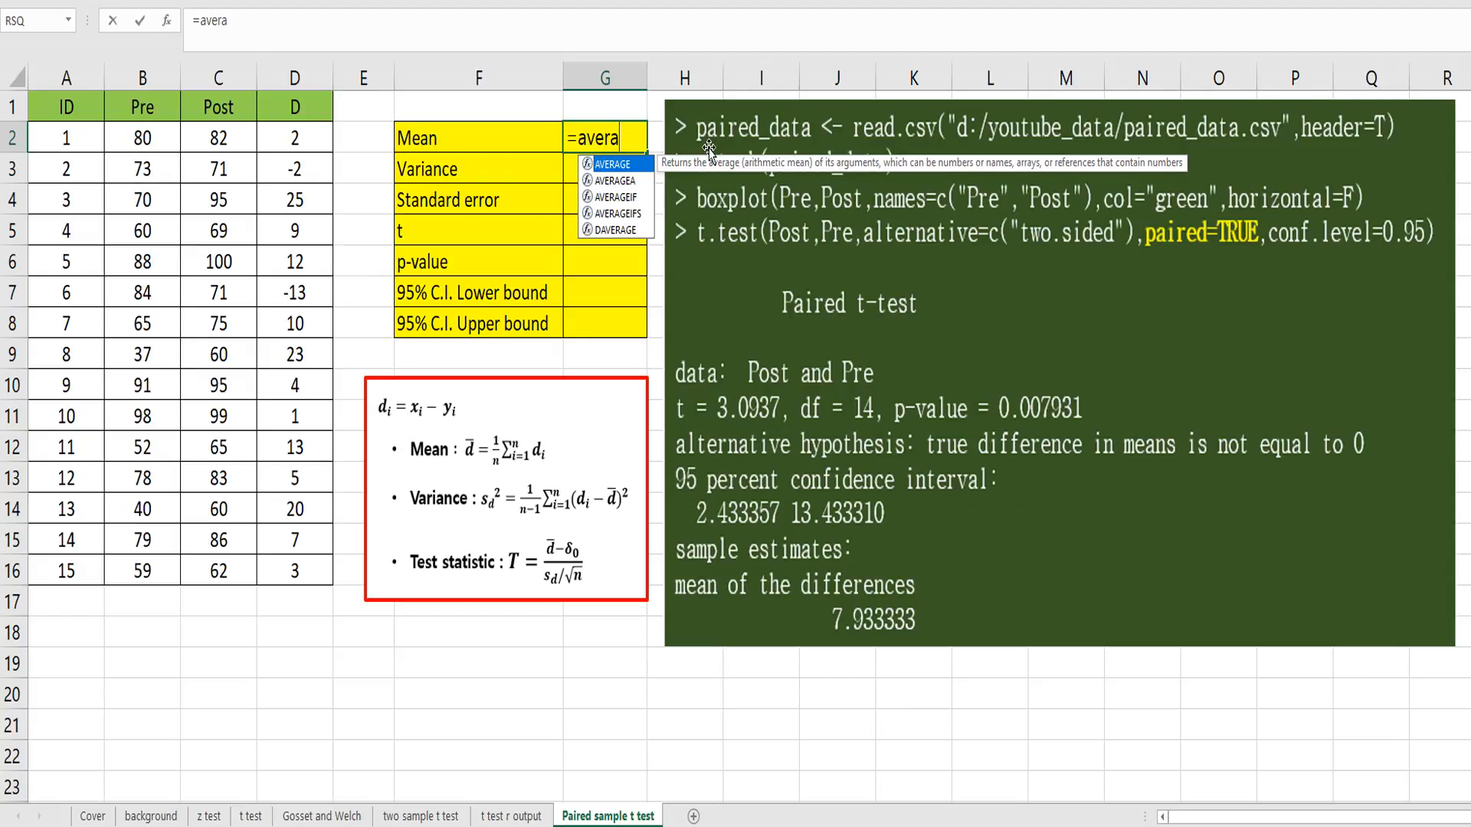
text(ge()
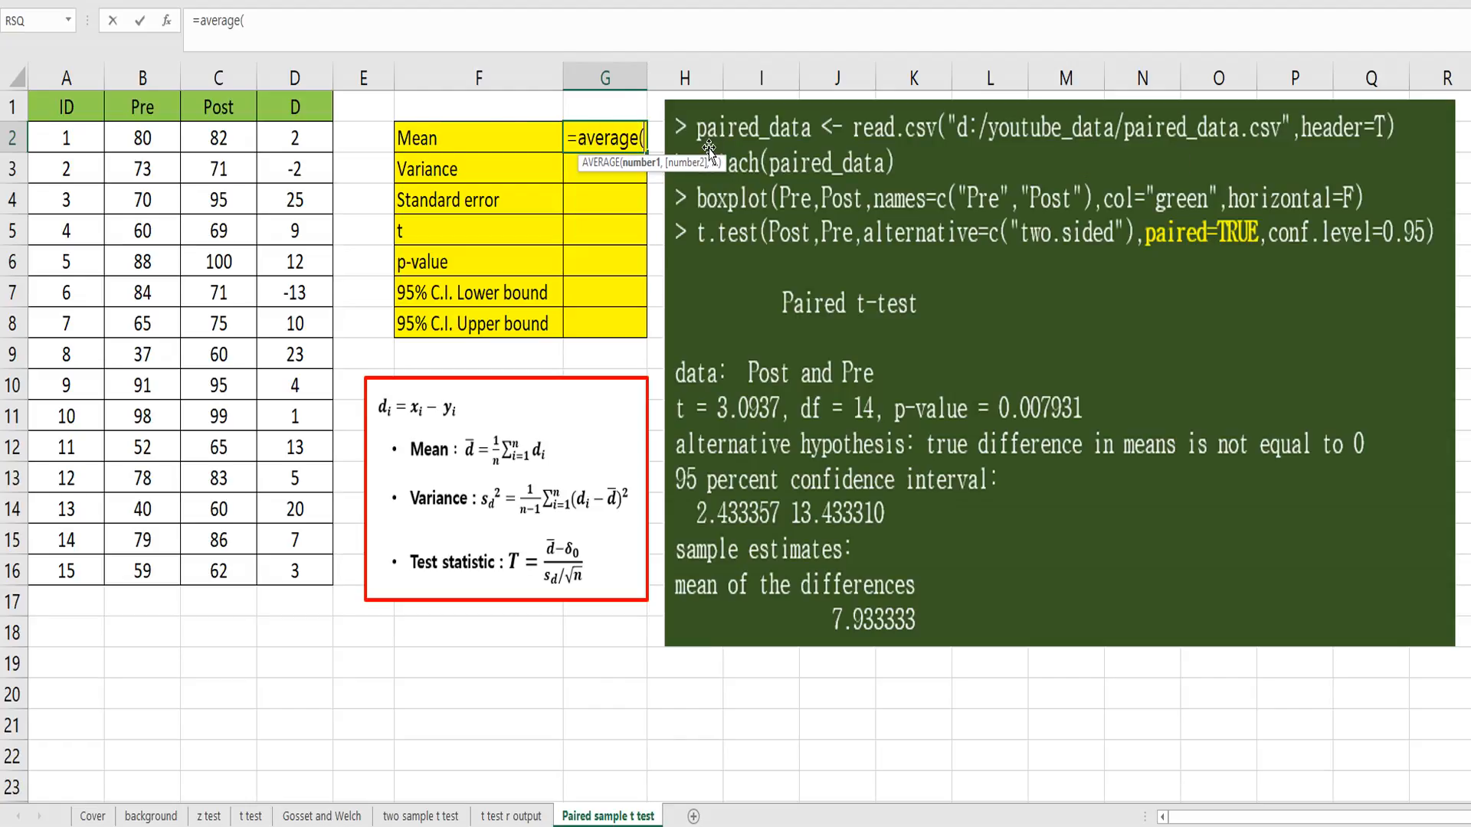
key(Left)
key(Left)
key(Left)
key(ctrl+shift+Down)
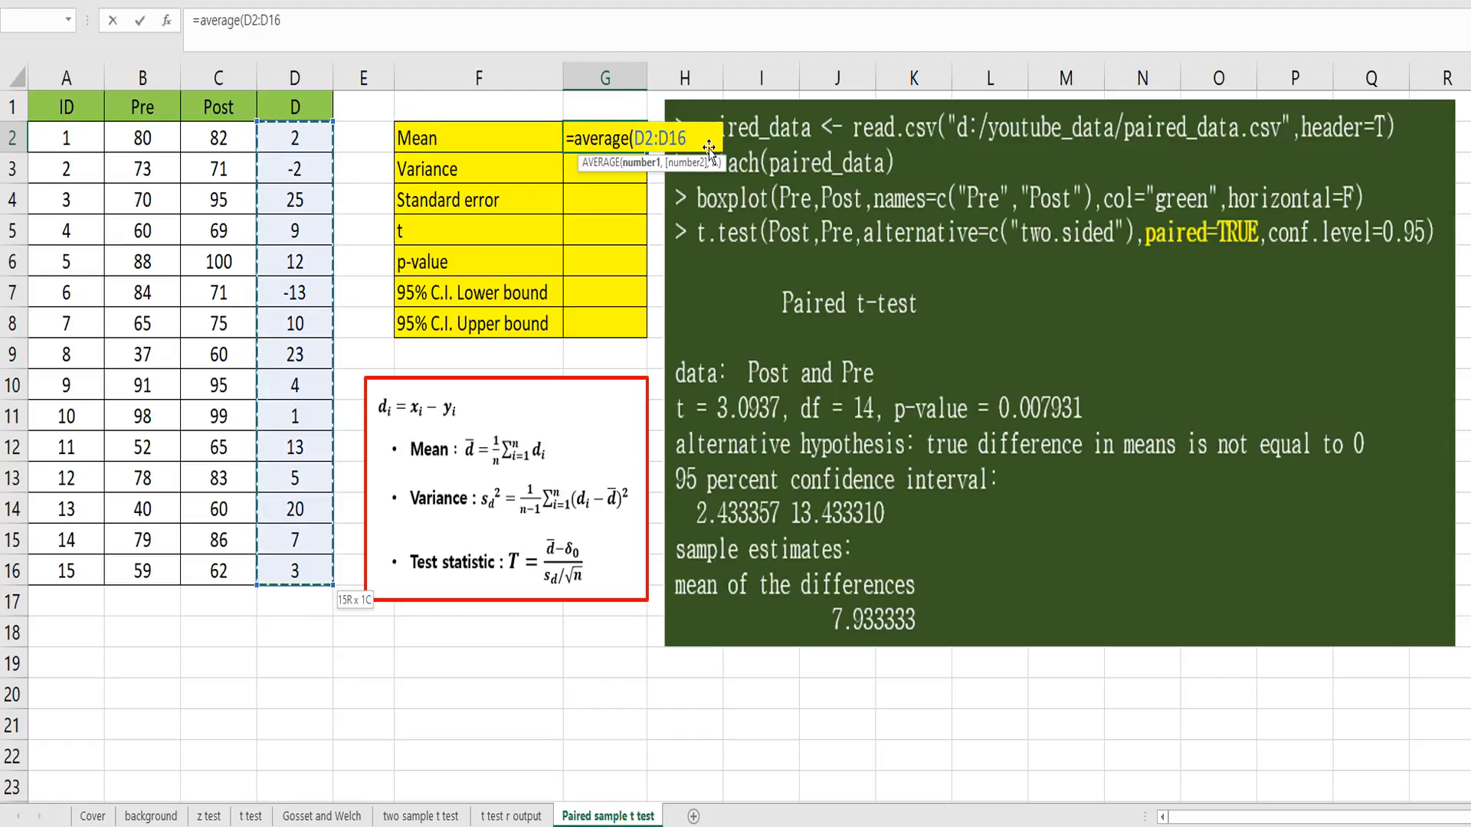
key(Return)
- Calculate the sample variance of the differences in G3 with =VAR.S(D2:D16)
text(=)
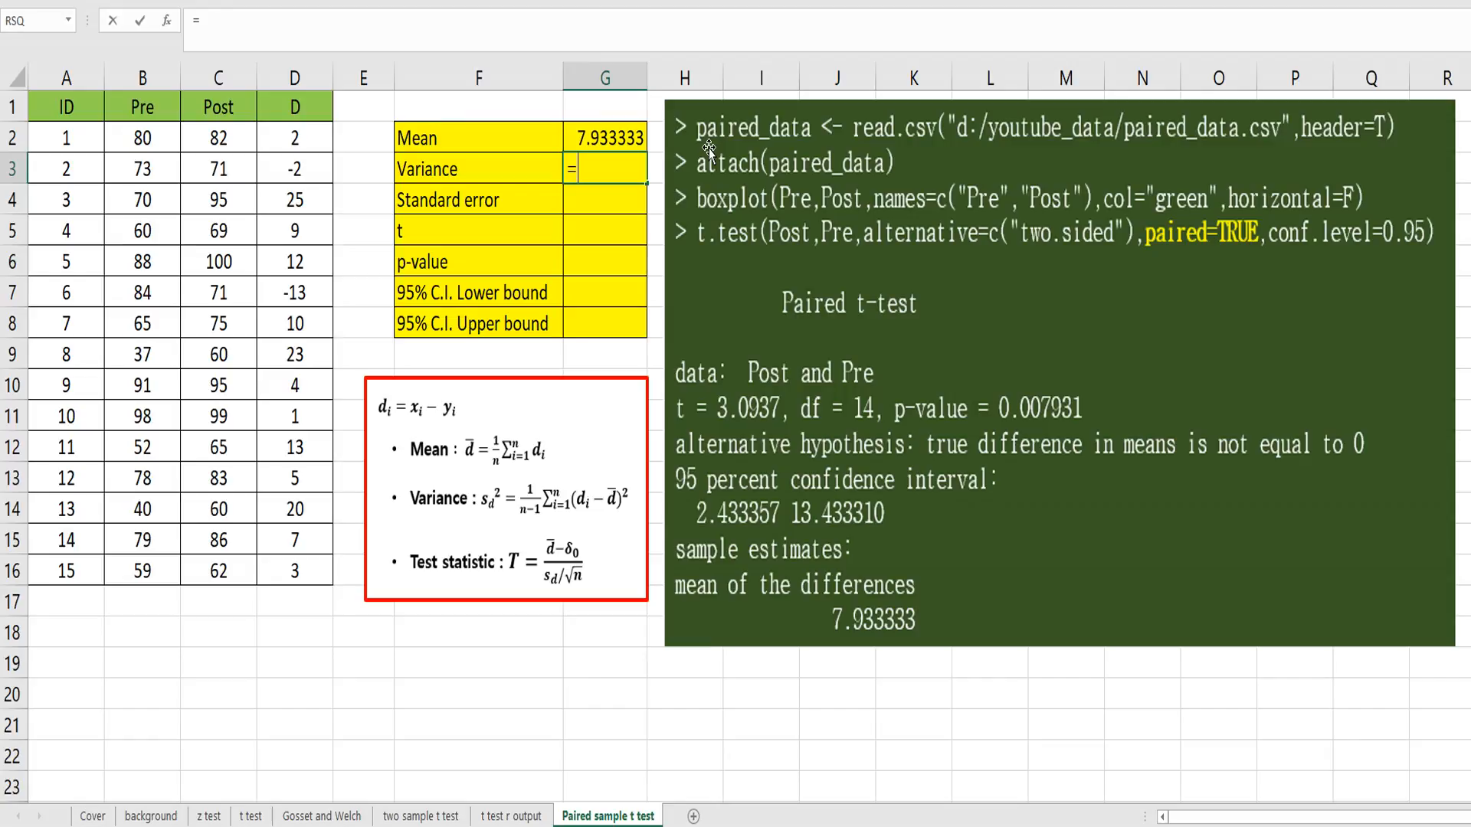
text(var.s)
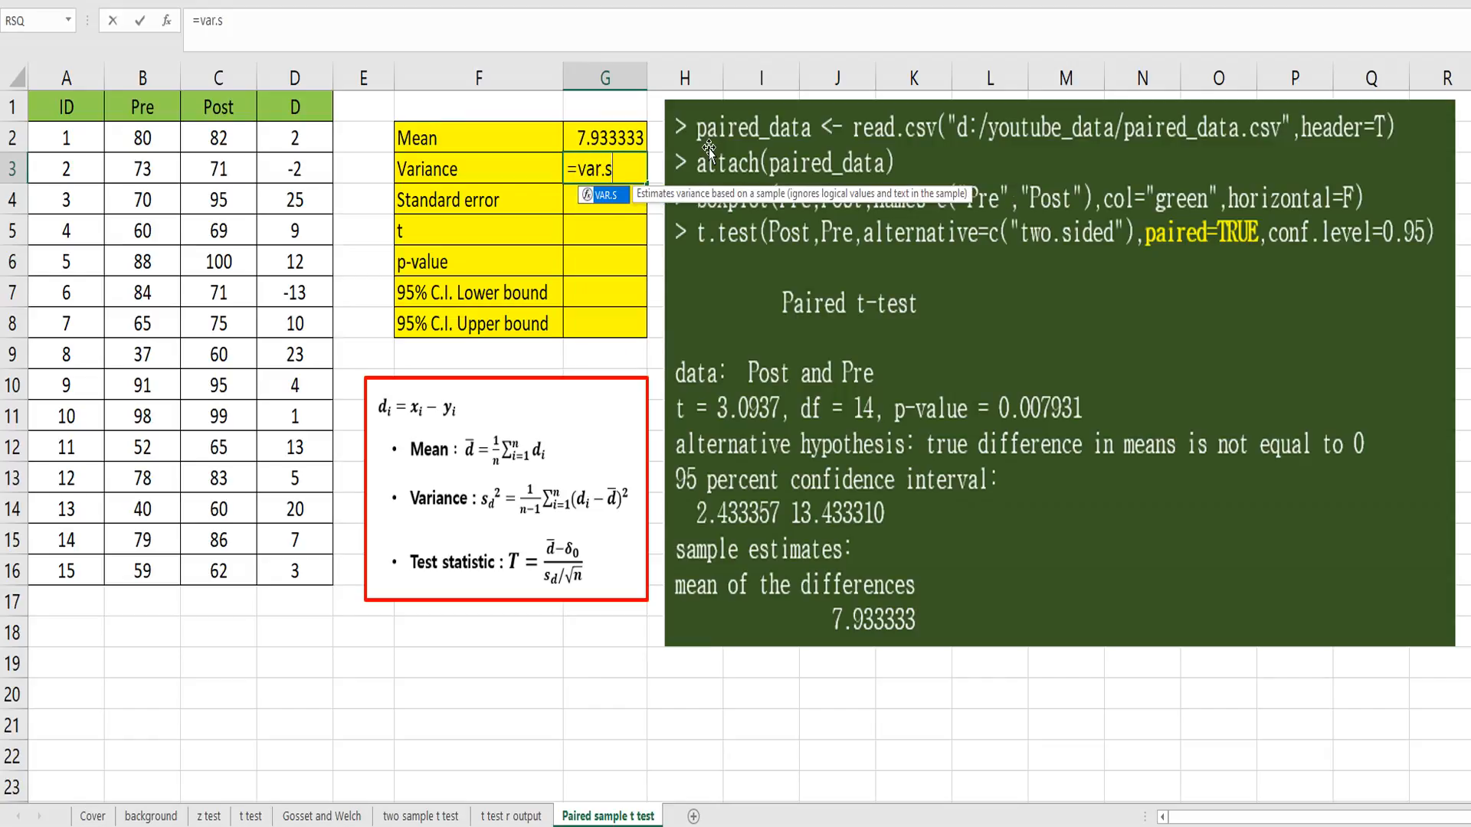
text(()
key(Left)
key(Left)
key(Left)
key(Up)
key(ctrl+shift+Down)
text())
key(Return)
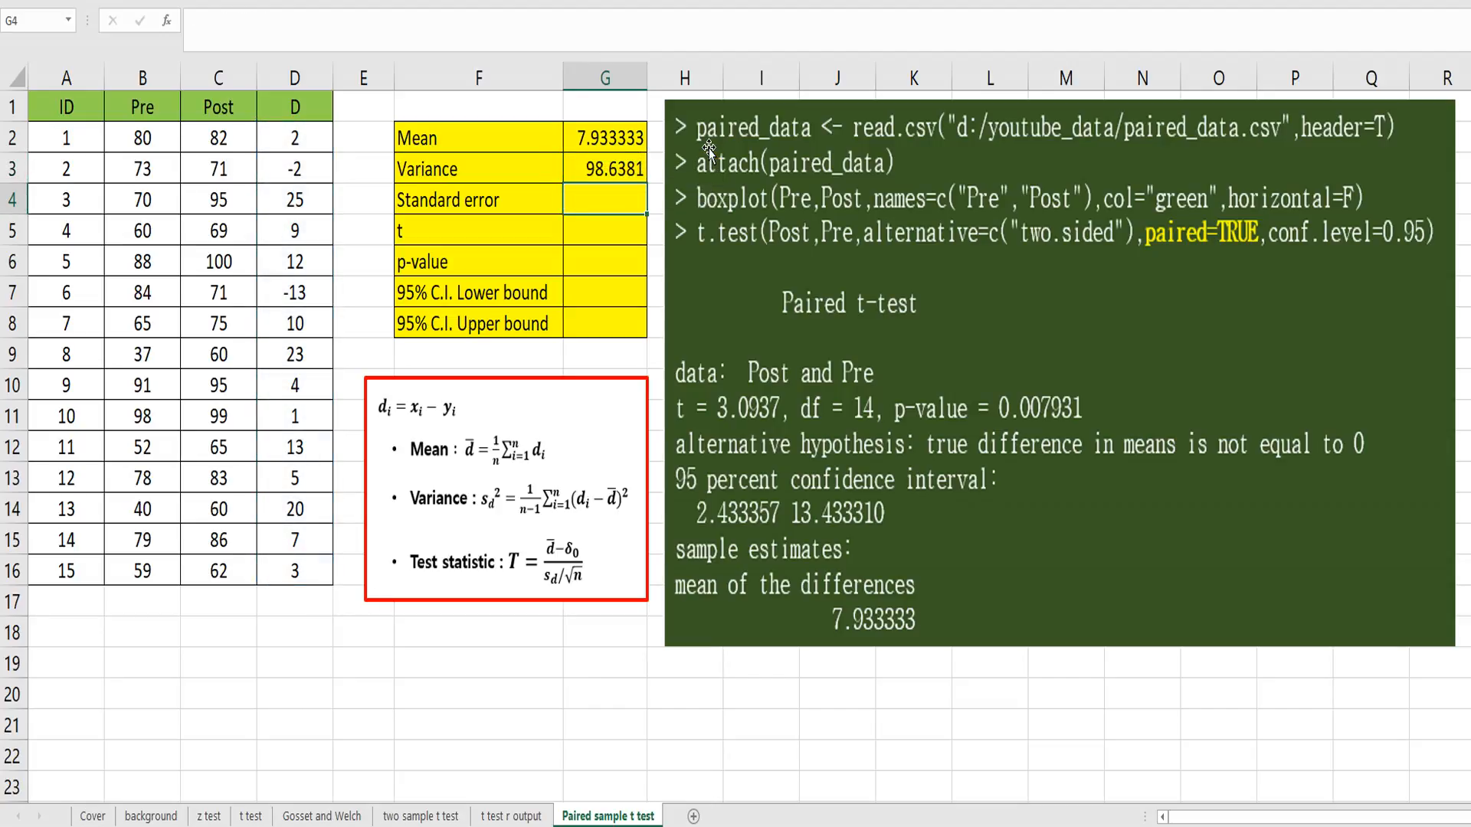
- Calculate the standard error in G4 from the variance and sample size with =SQRT(G3/15)
text(=)
key(Up)
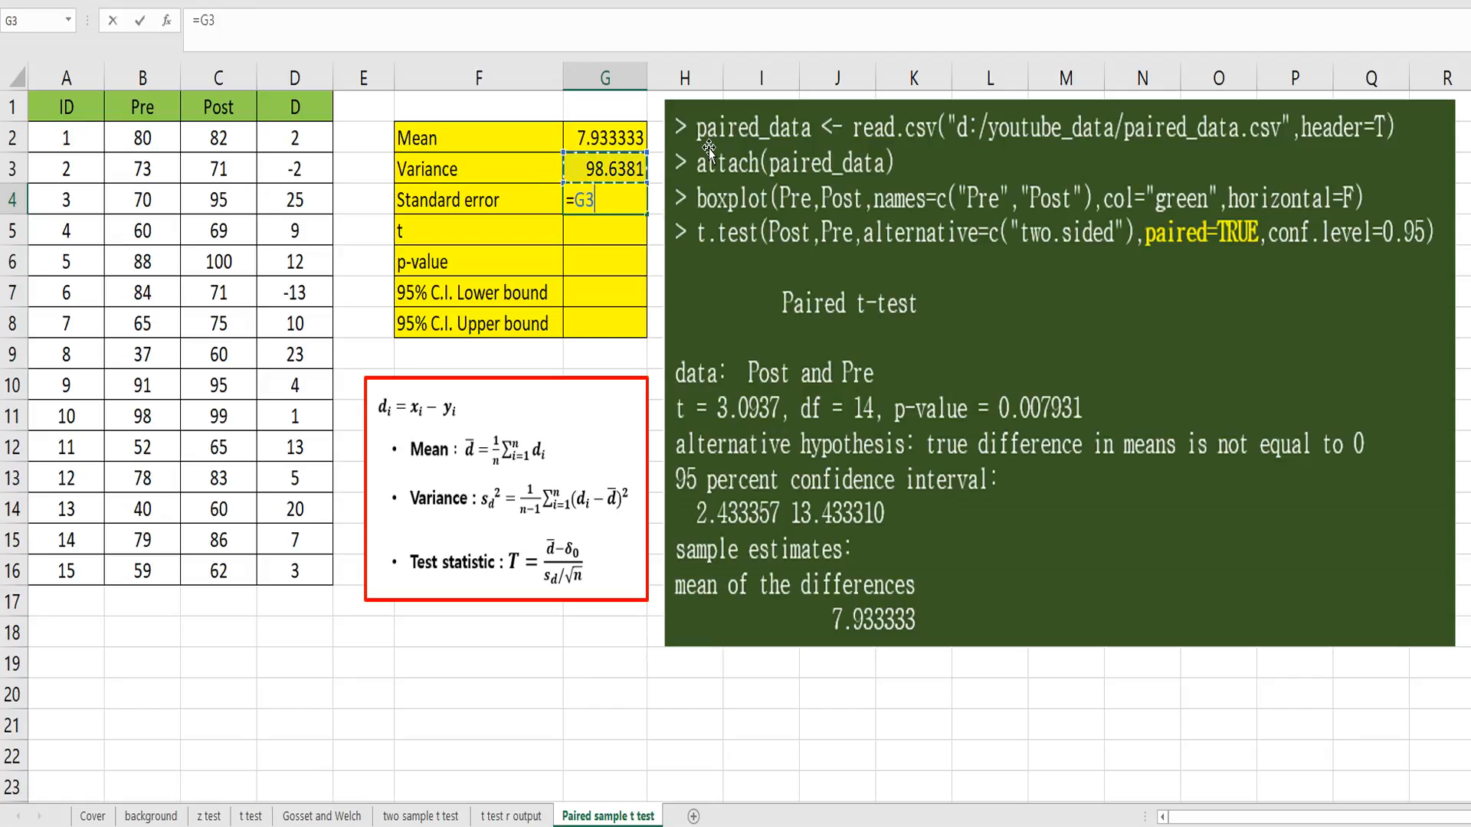
text(/)
text(sq)
key(BackSpace)
key(BackSpace)
key(BackSpace)
key(BackSpace)
key(BackSpace)
text(sqrt()
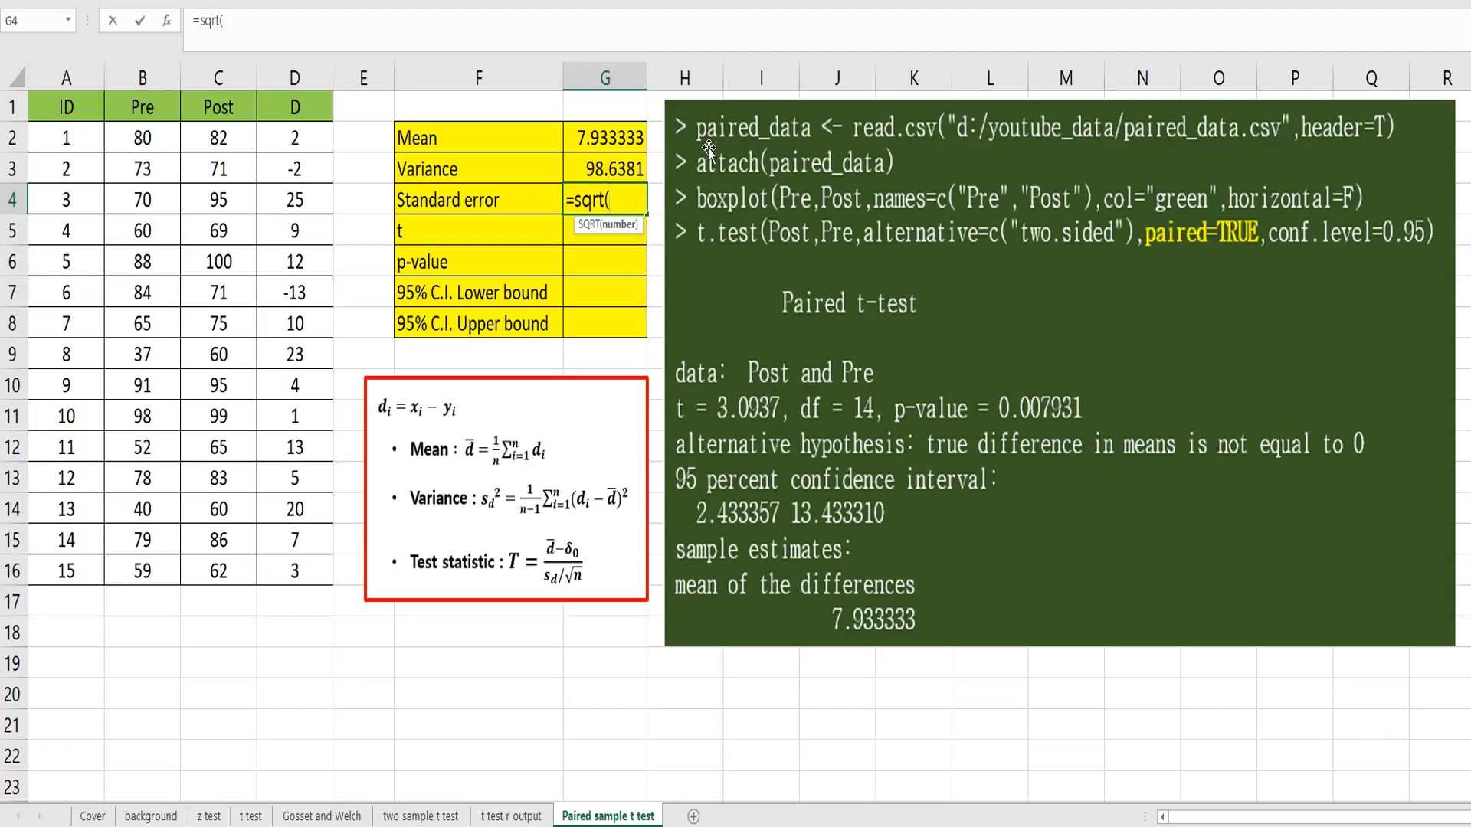
key(Up)
text(/)
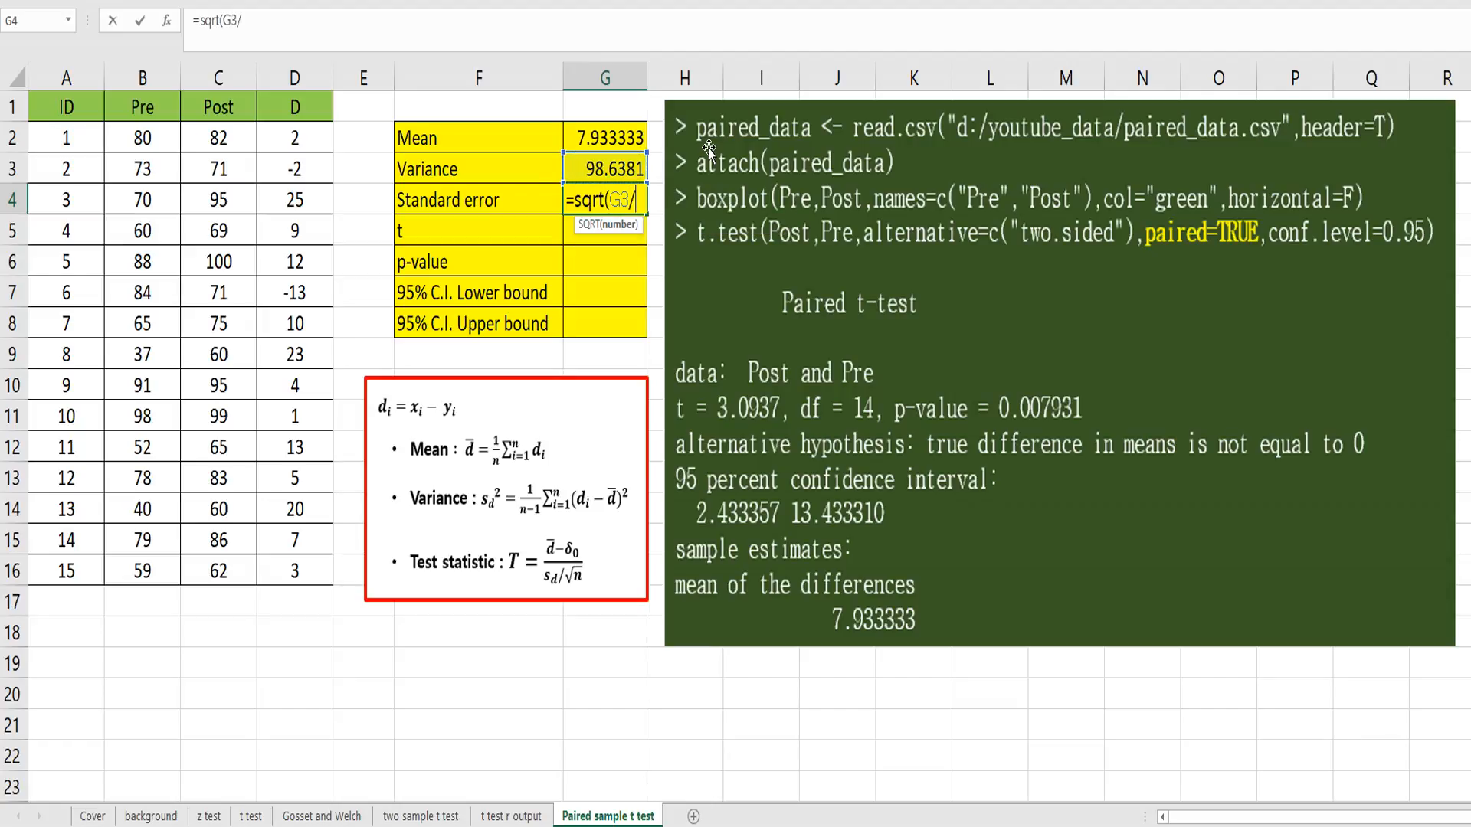
text(15)
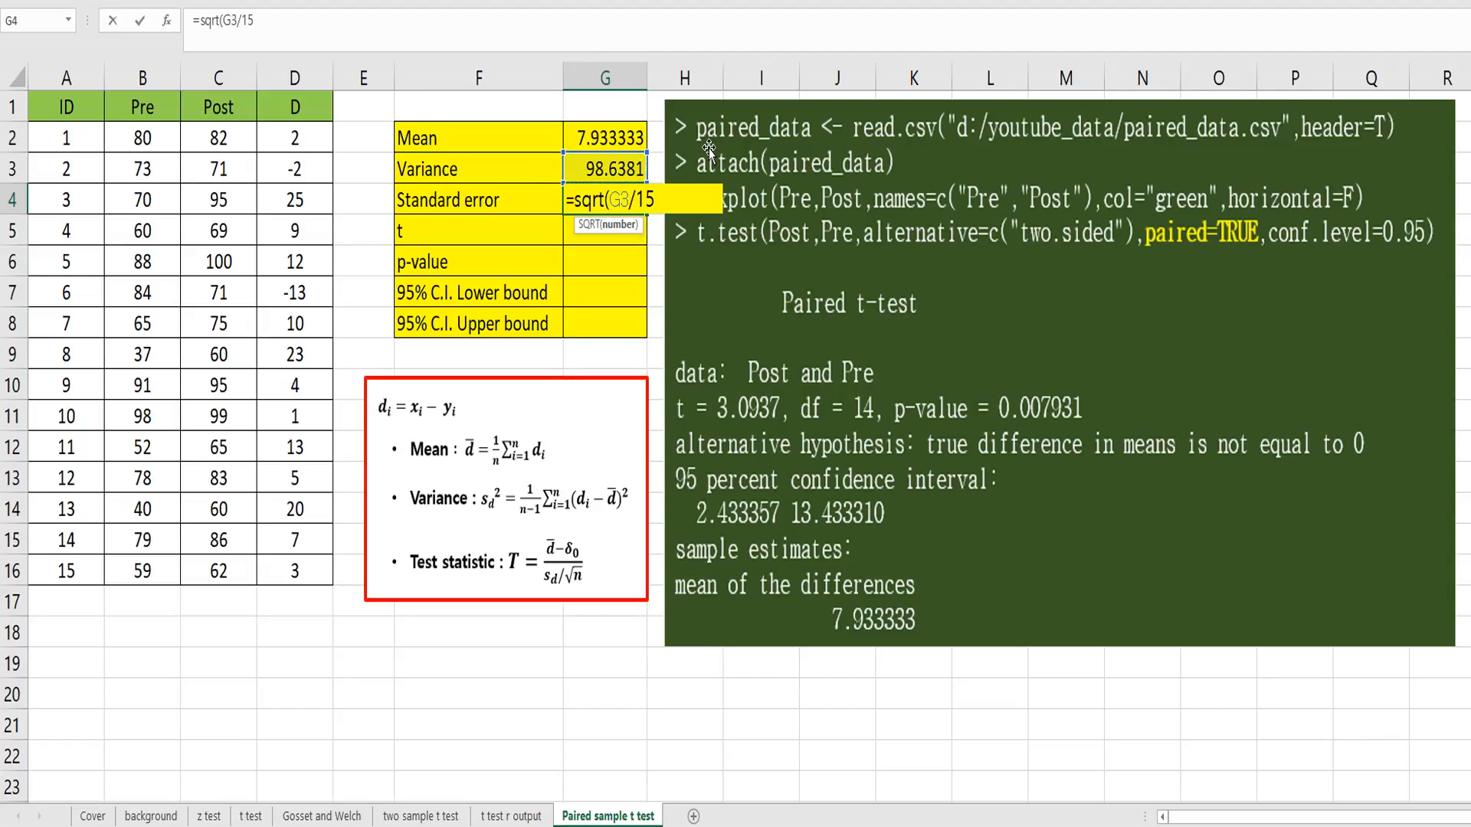
text())
key(Return)
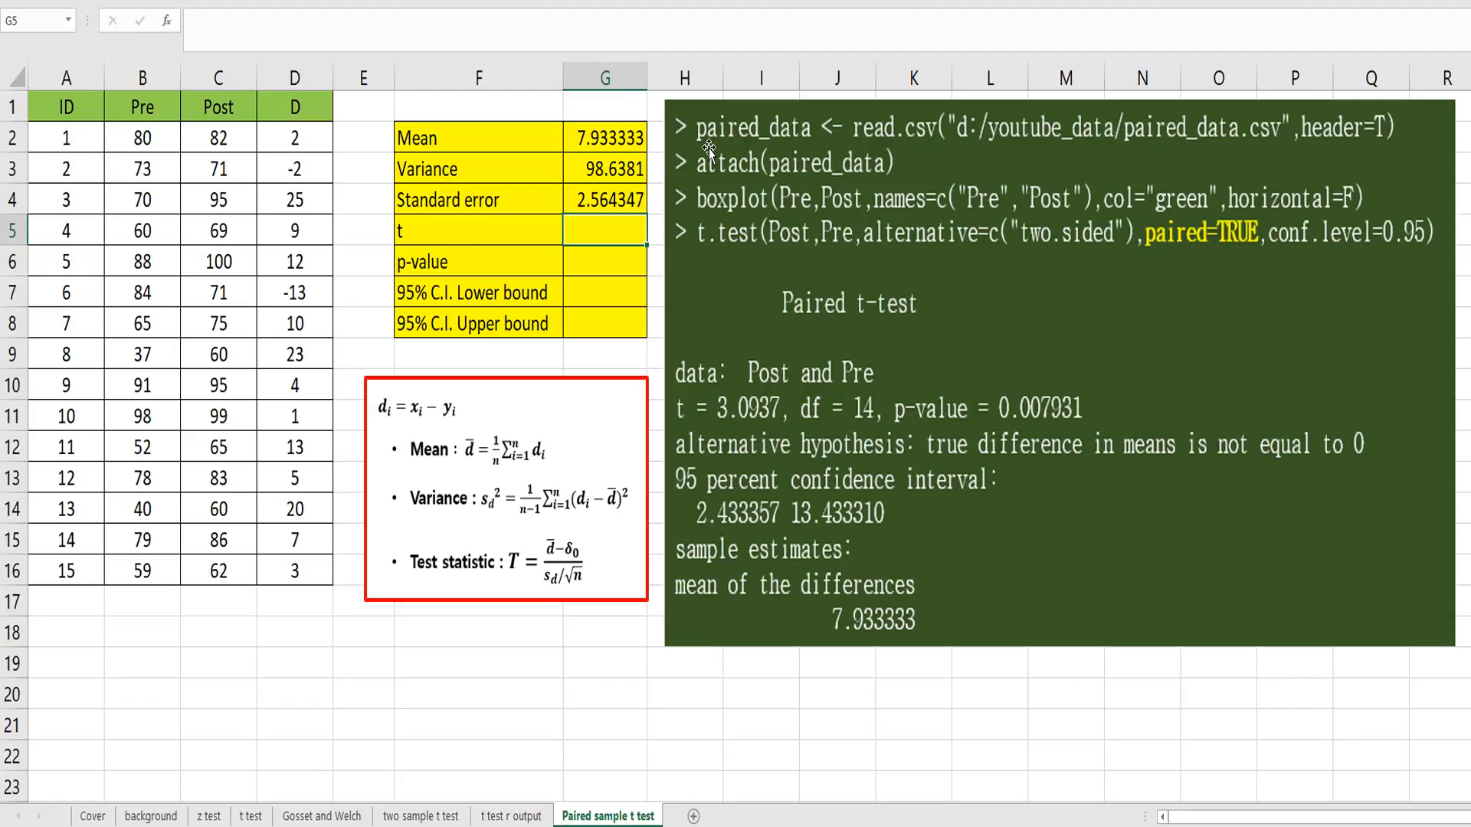
- Calculate the t statistic in G5 by dividing the mean by the standard error, =G2/G4
text(=)
key(Up)
key(Up)
key(Up)
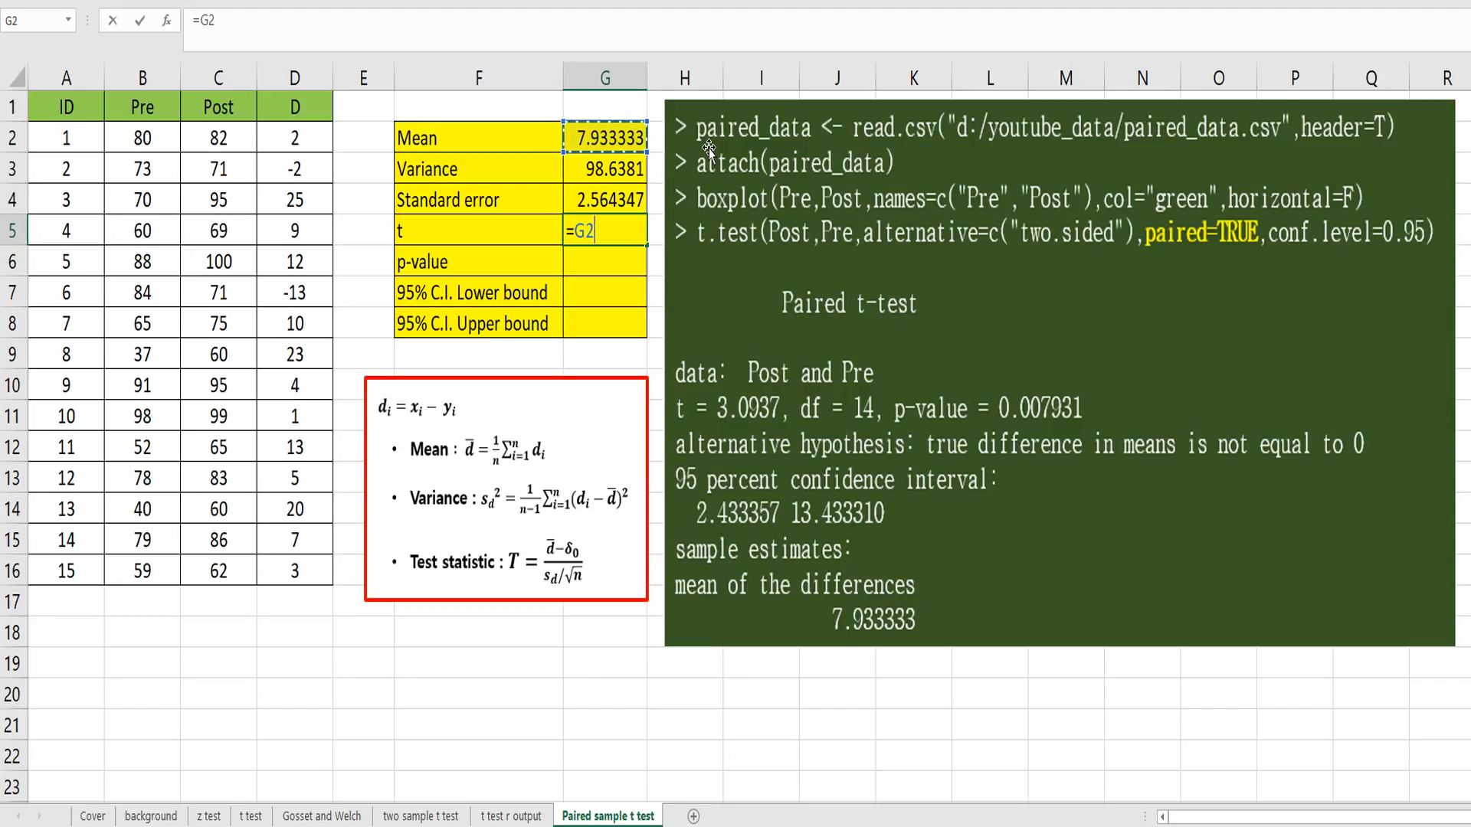
text(/)
key(Up)
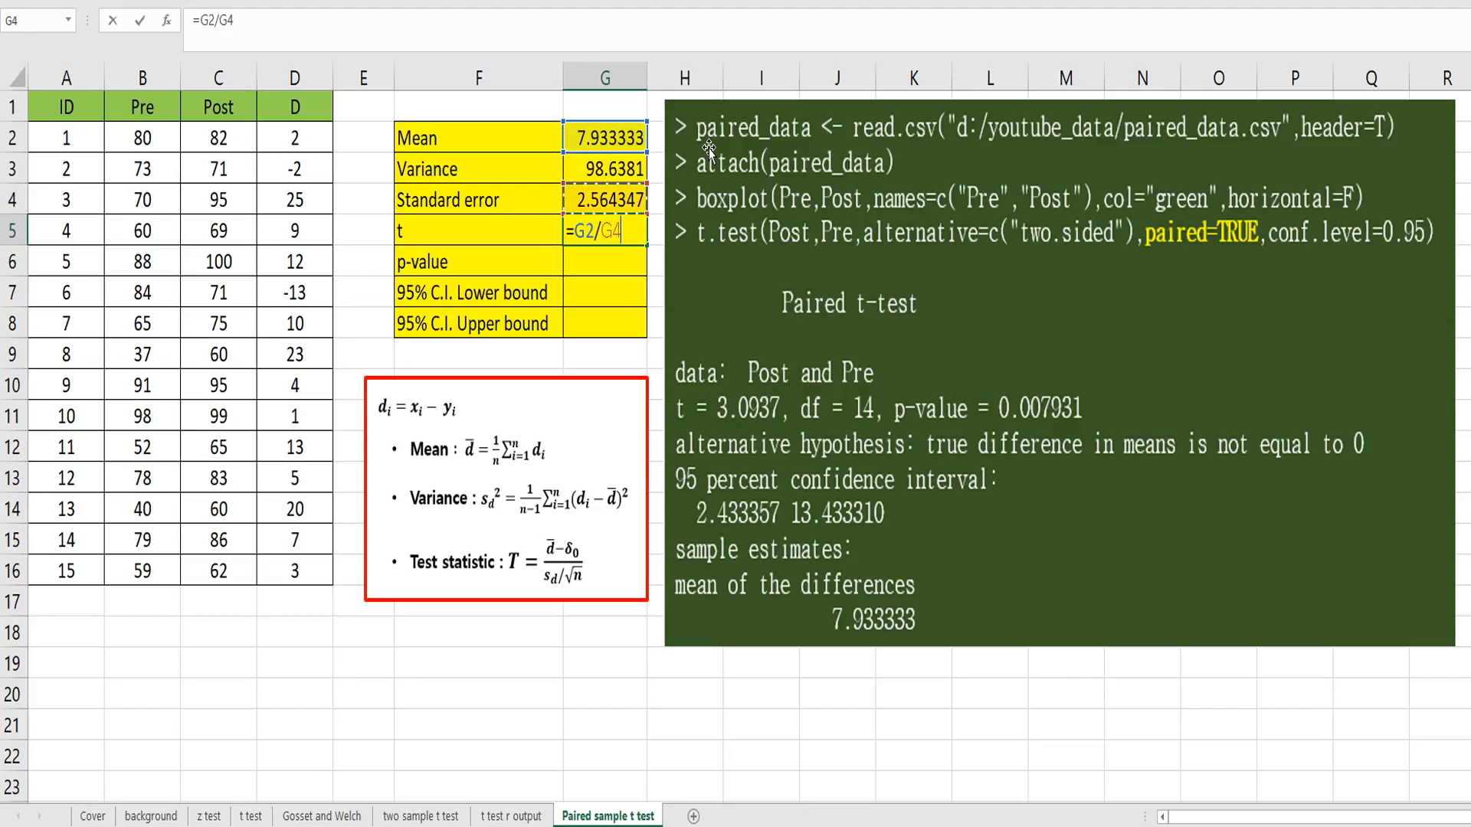
key(Return)
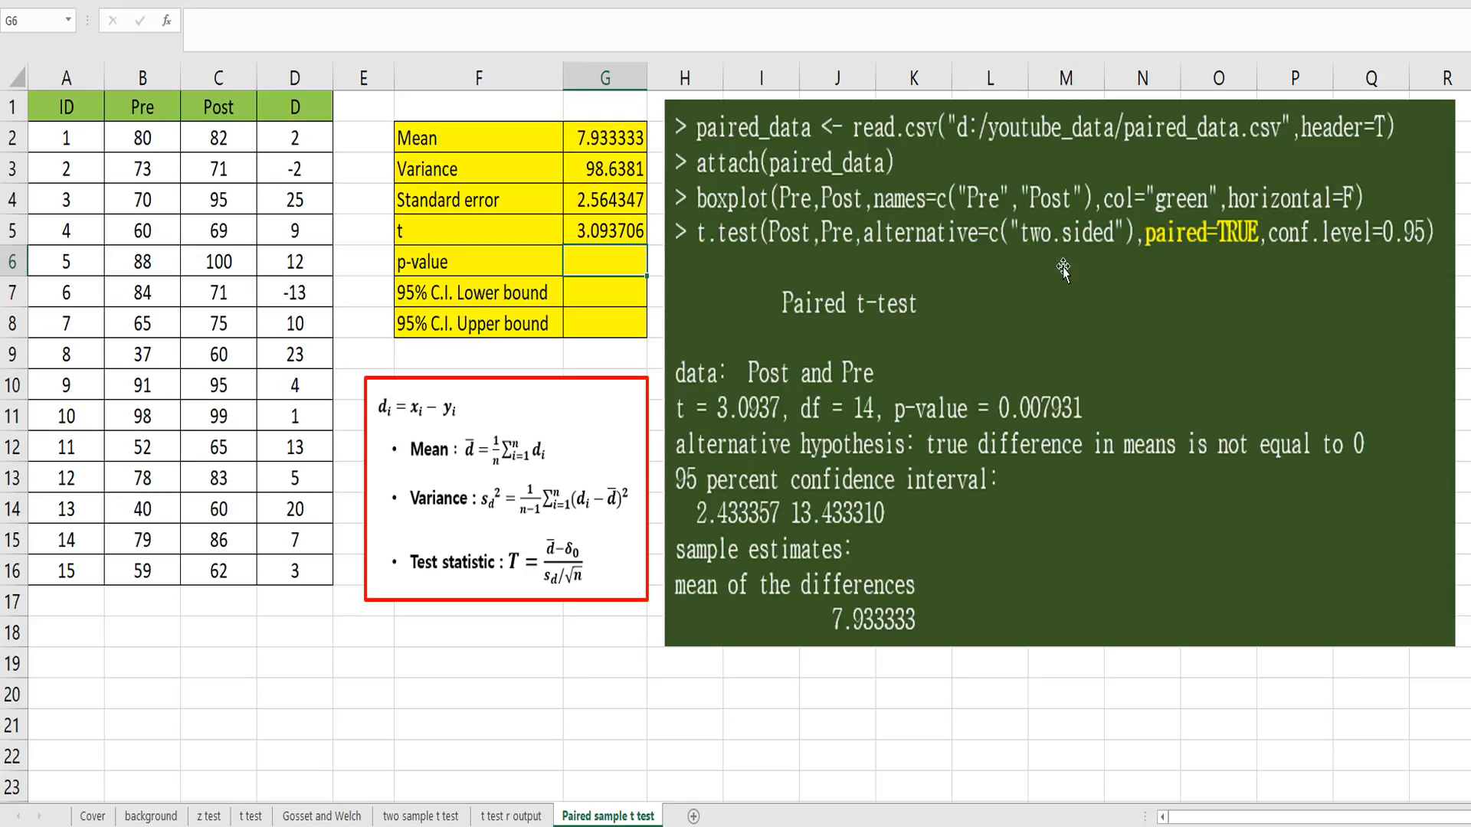
- Calculate the two-sided p-value in G6 with =2*(1-T.DIST(G5,14,TRUE))
text(=2*(1-t.dist)
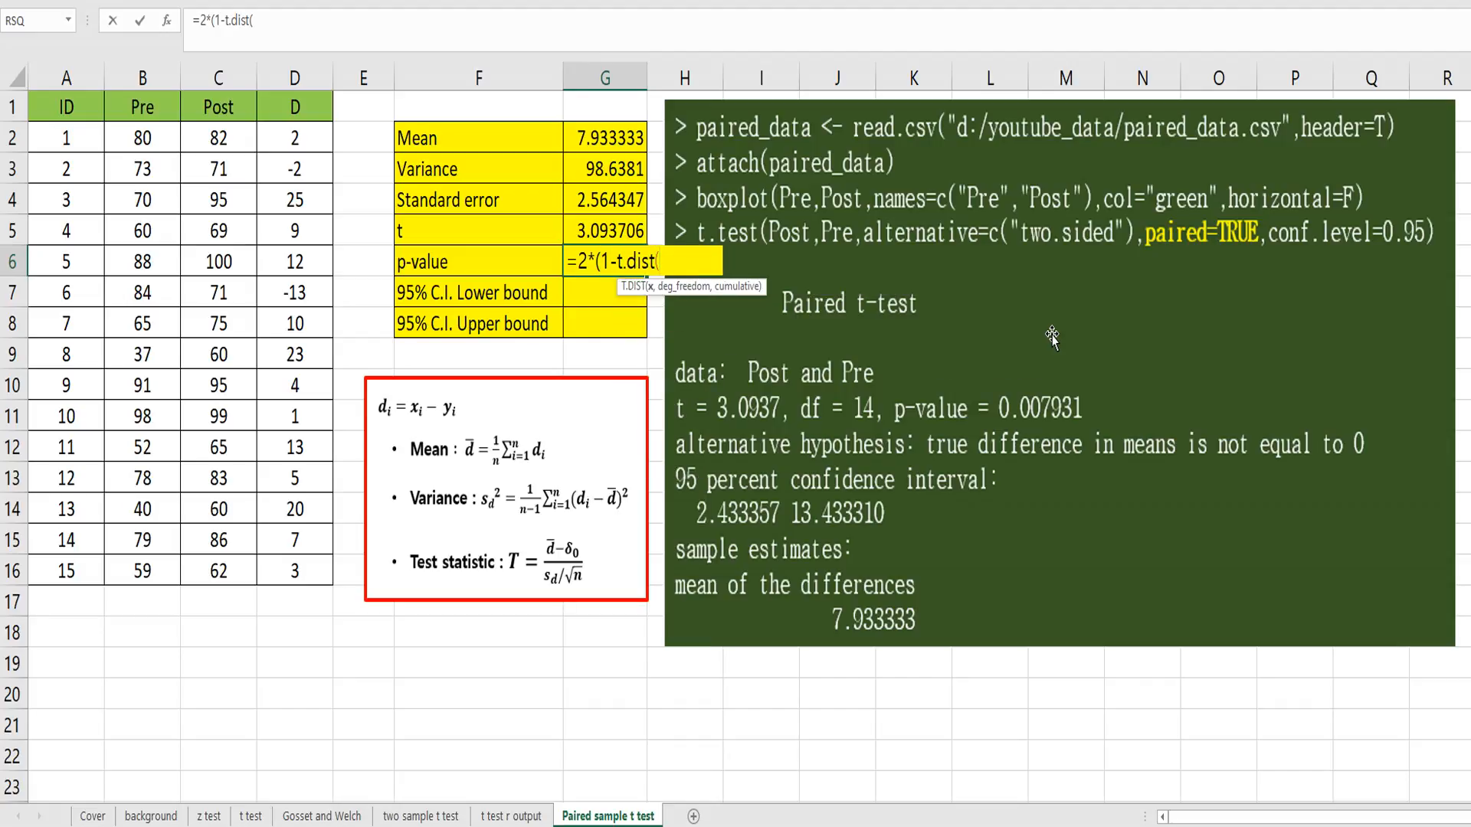
text(()
key(Up)
text(,14)
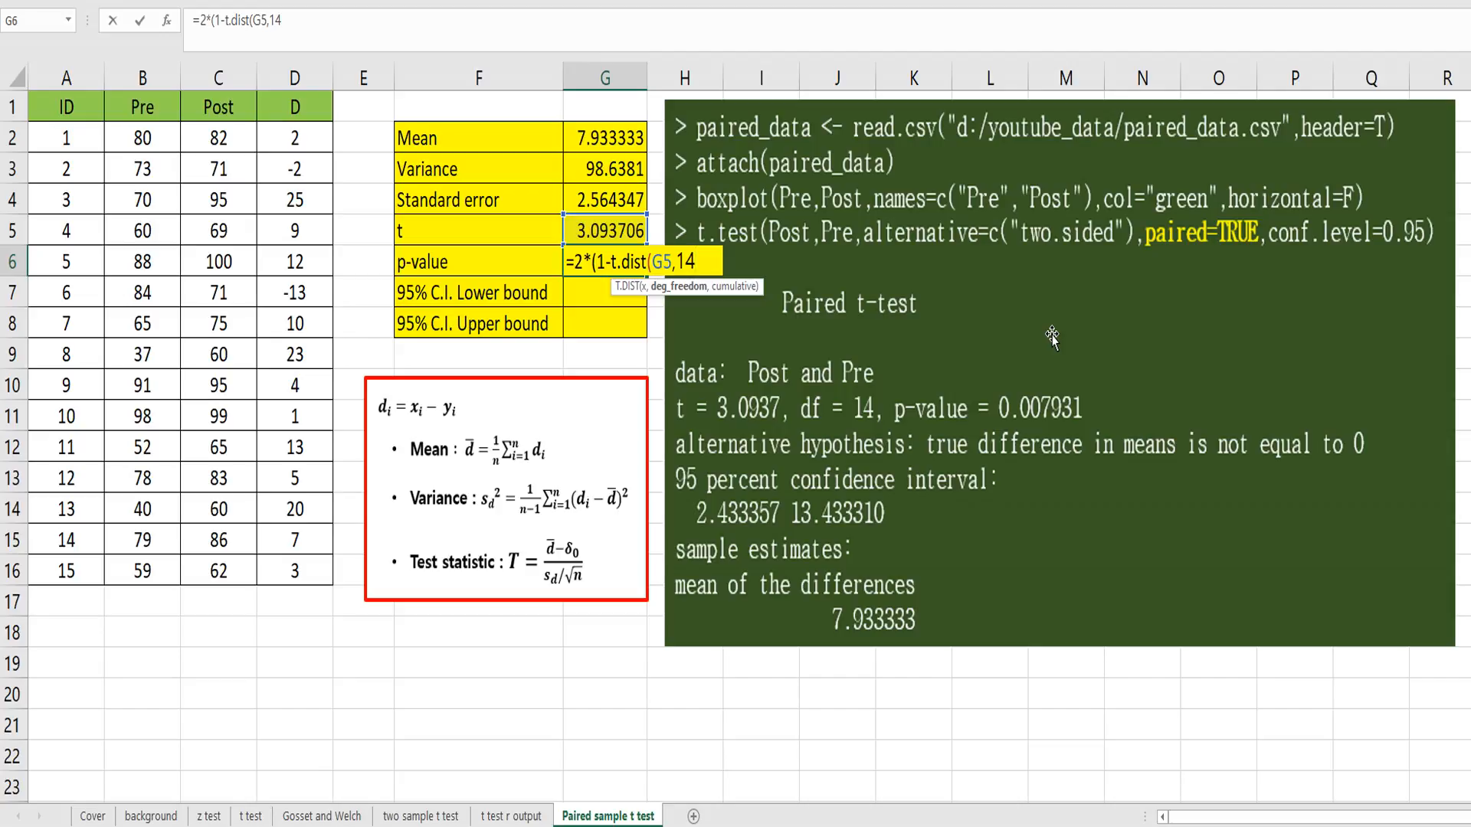
text(,tr)
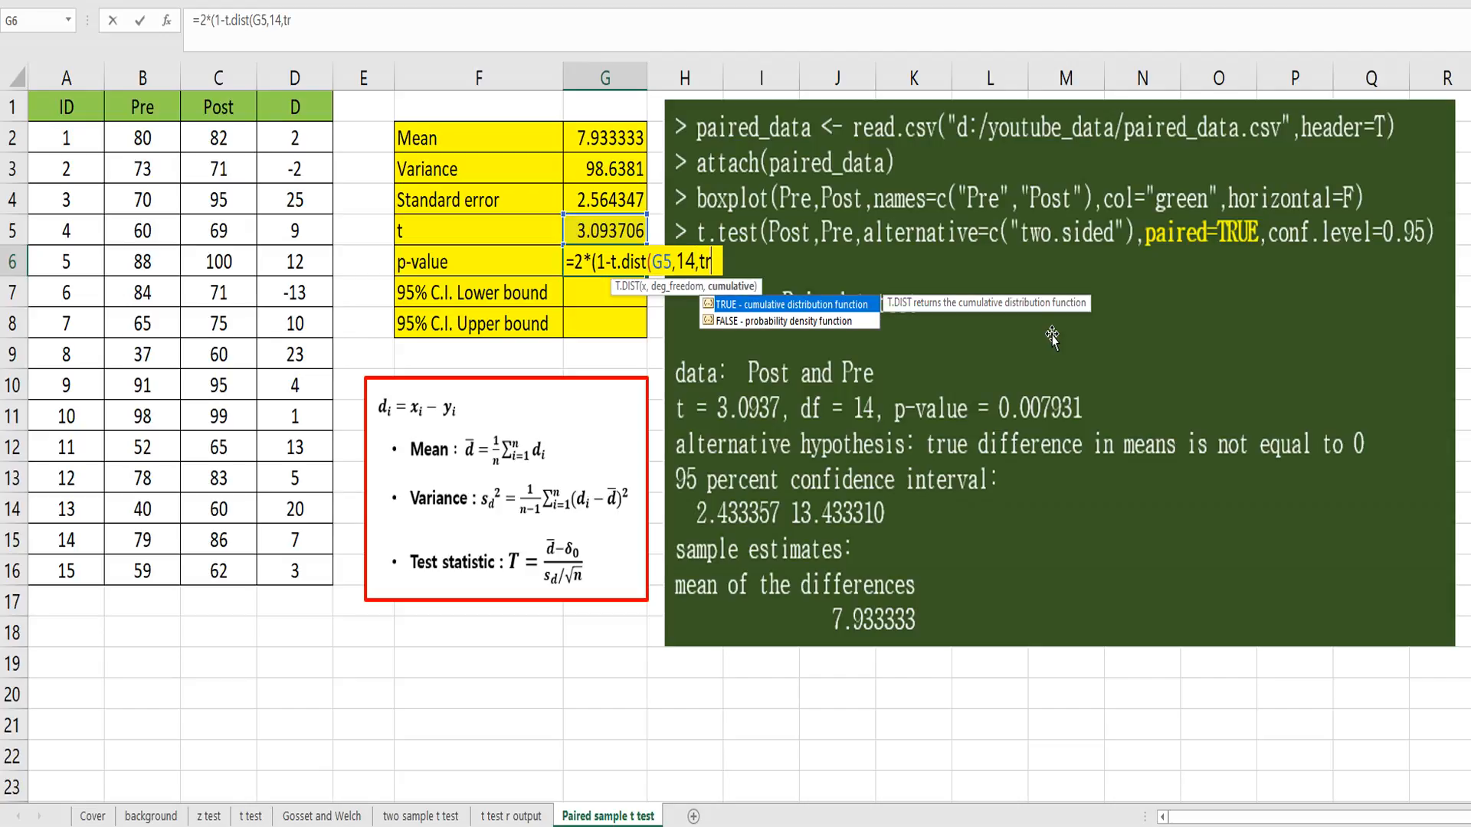
text(ue)))
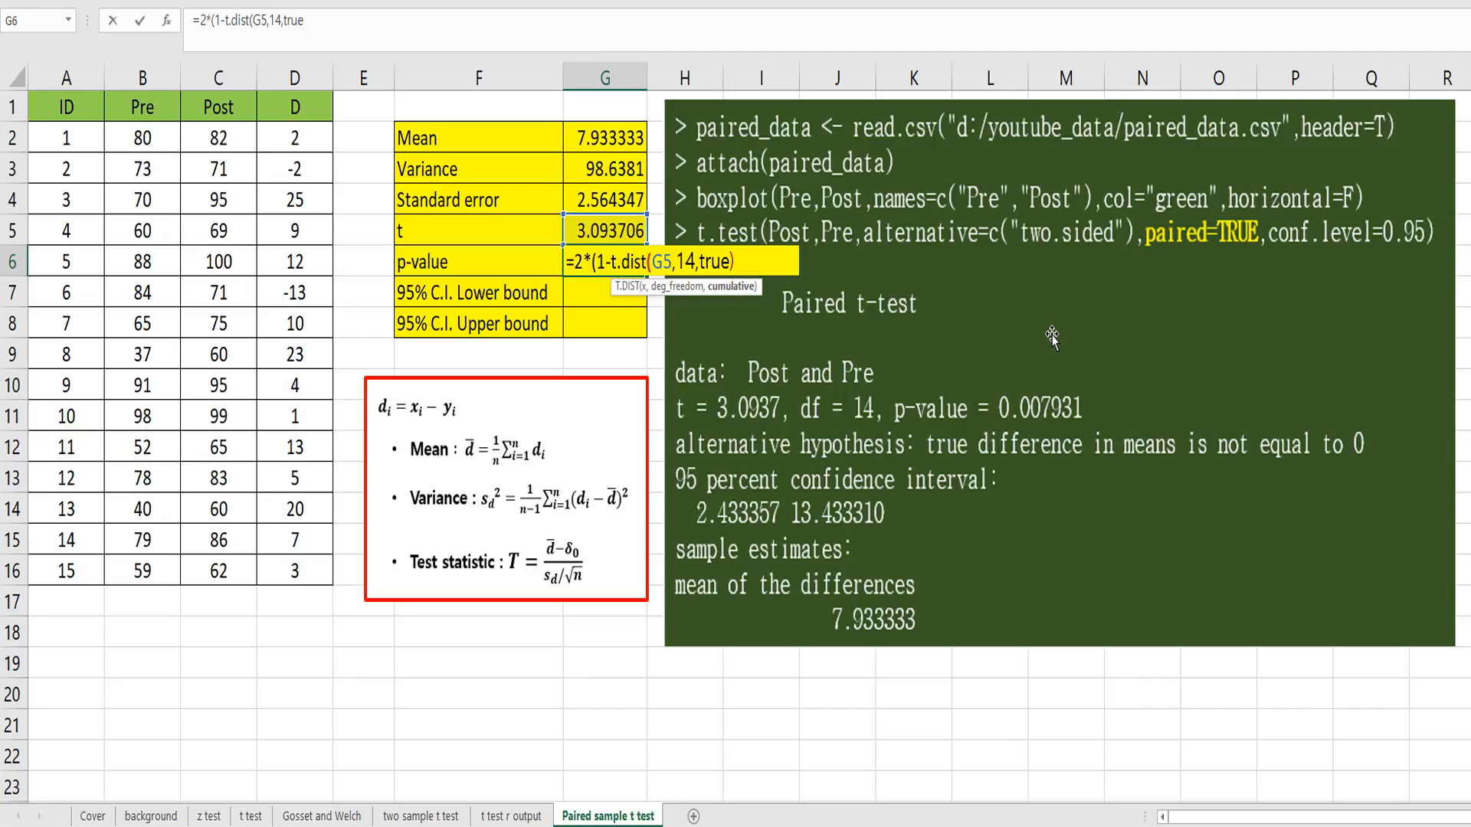
key(Return)
key(Up)
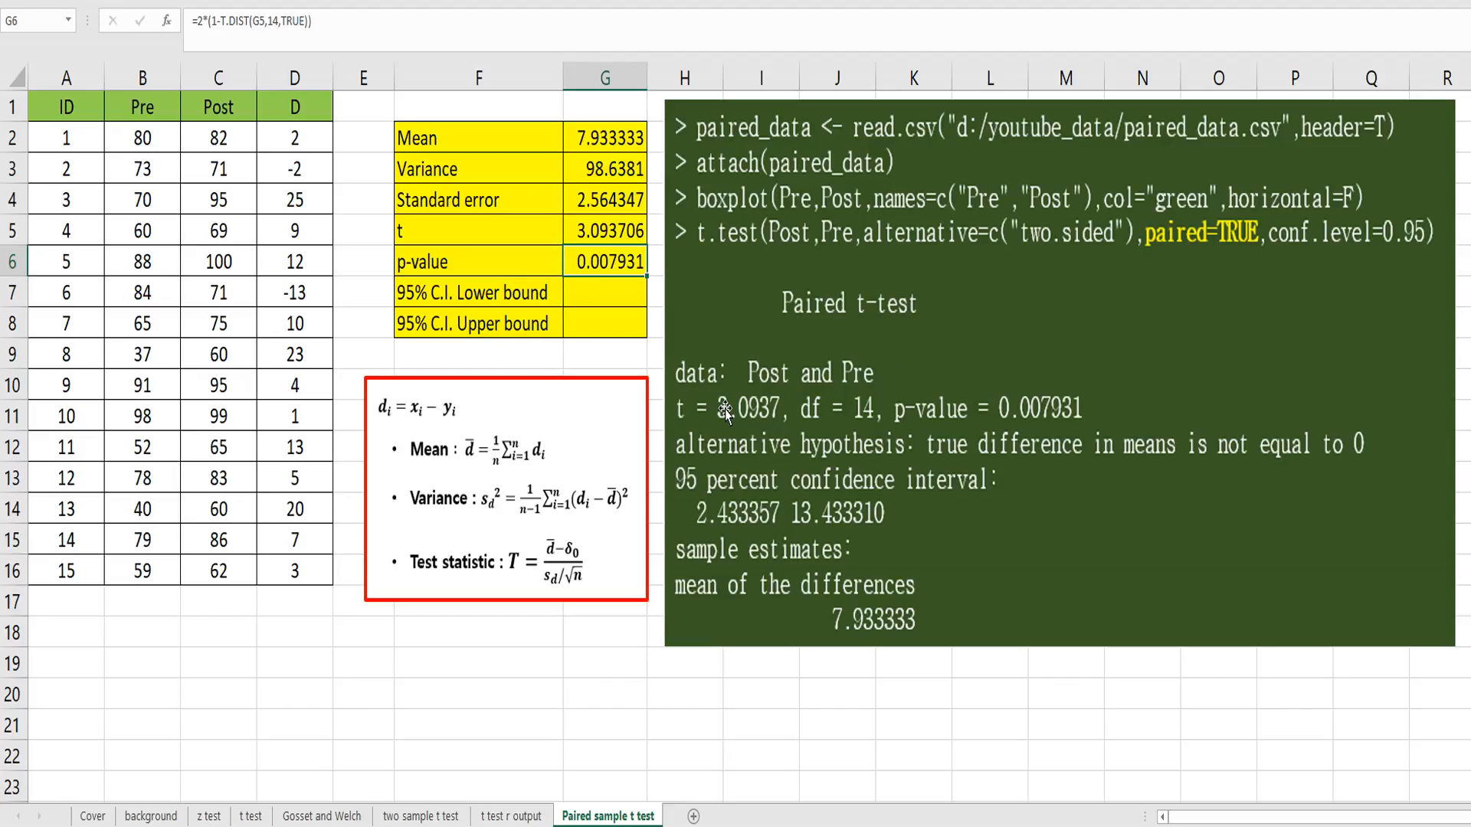
- Calculate the 95% confidence interval's lower bound in G7 with =G2-T.INV(0.975,14)*G4
click(559, 291)
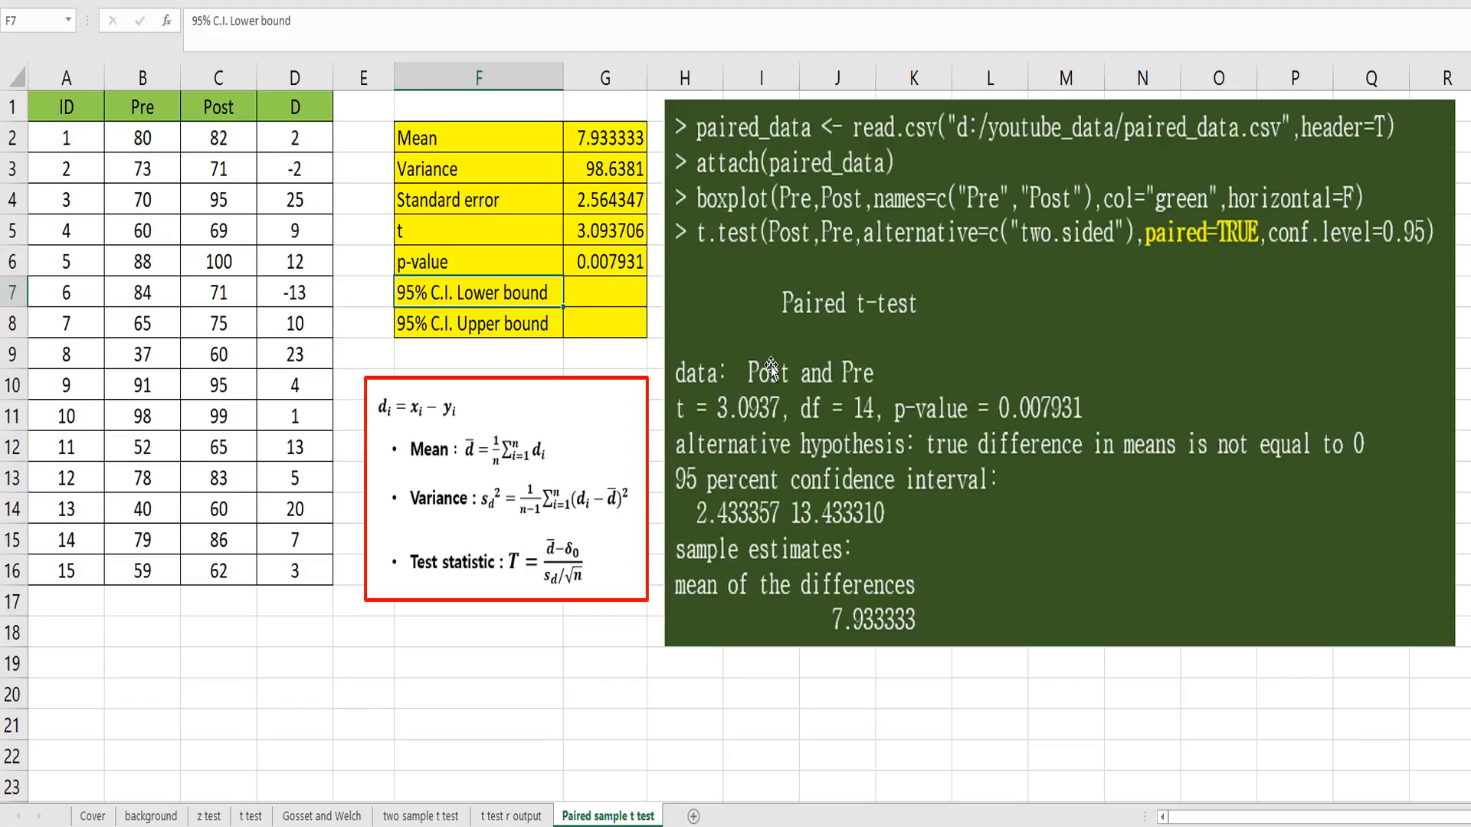
key(Right)
text(=)
key(Up)
key(Up)
key(Up)
key(Up)
key(Up)
text(-t.inv)
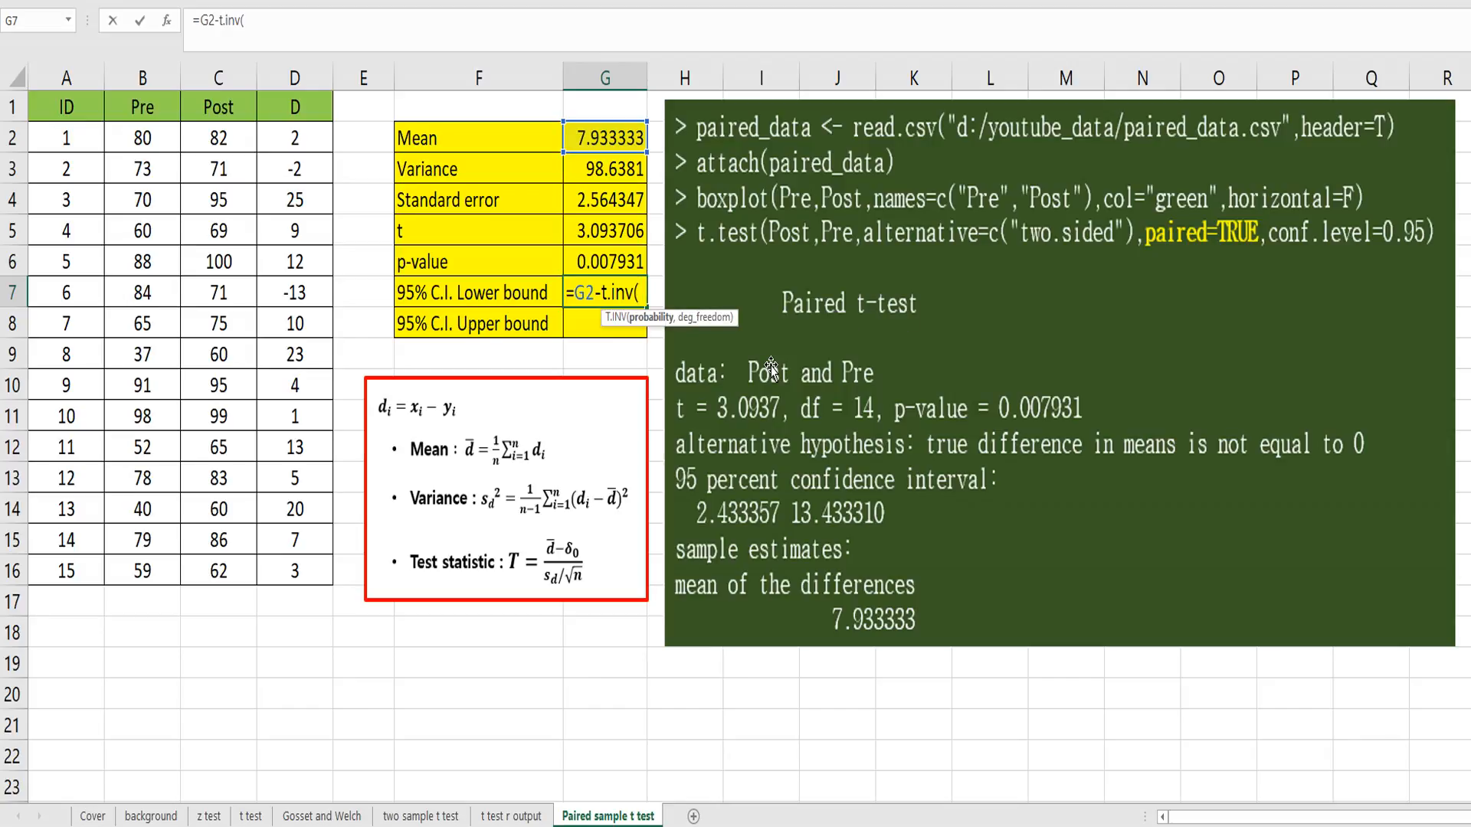
text( 0.9)
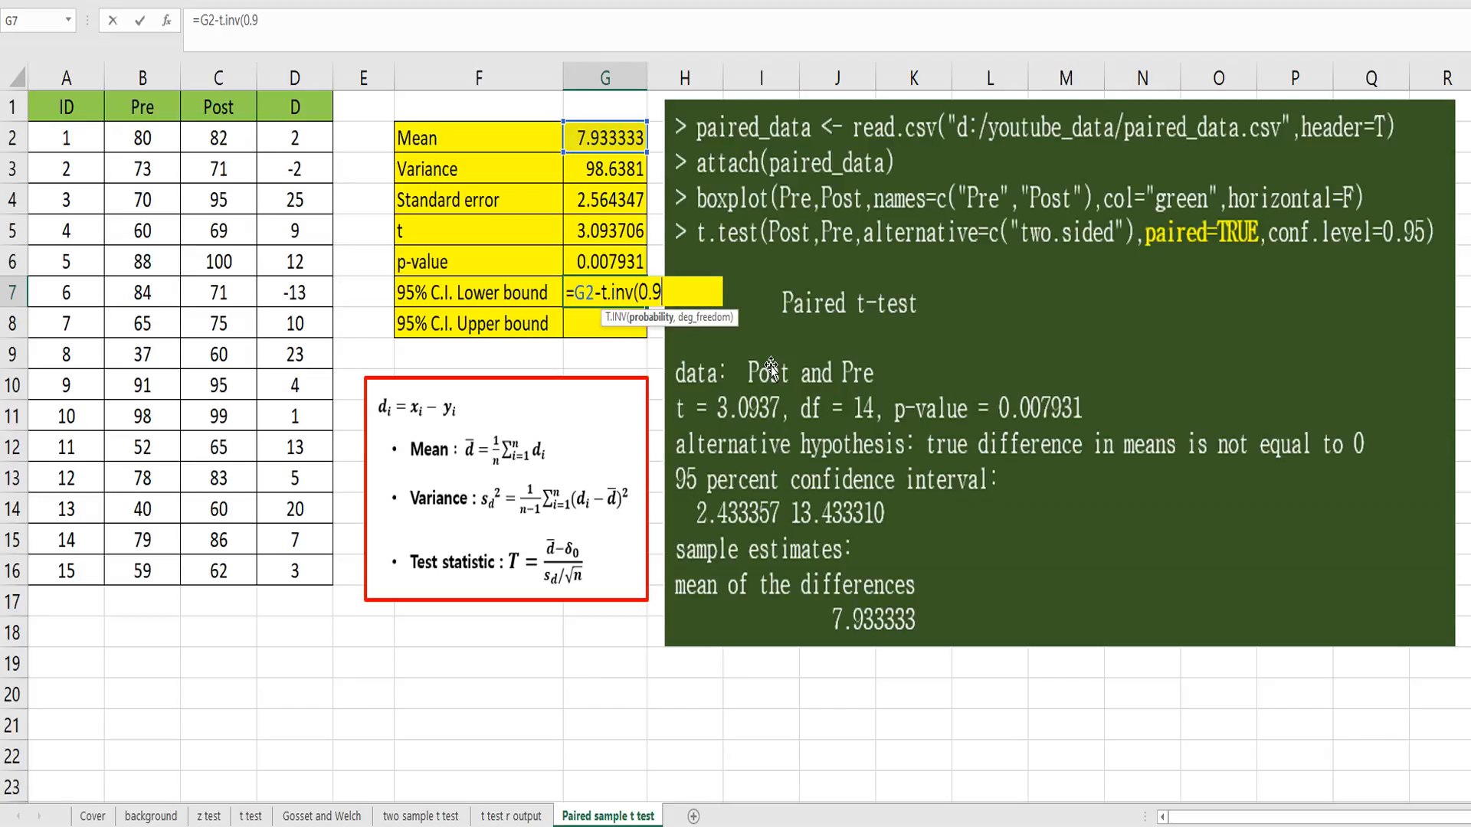
text(75,14))
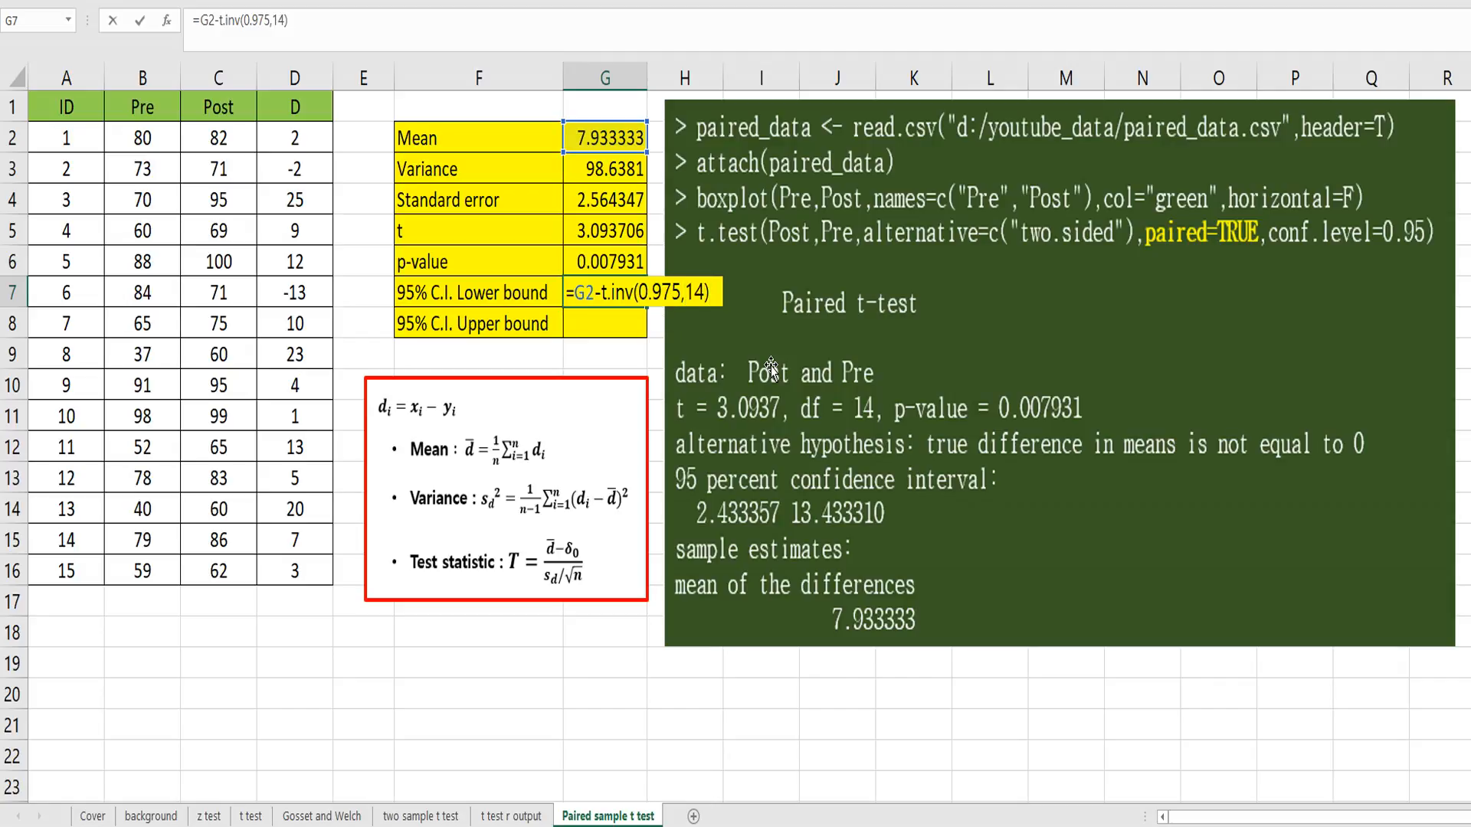
key(Up)
key(Up)
key(Up)
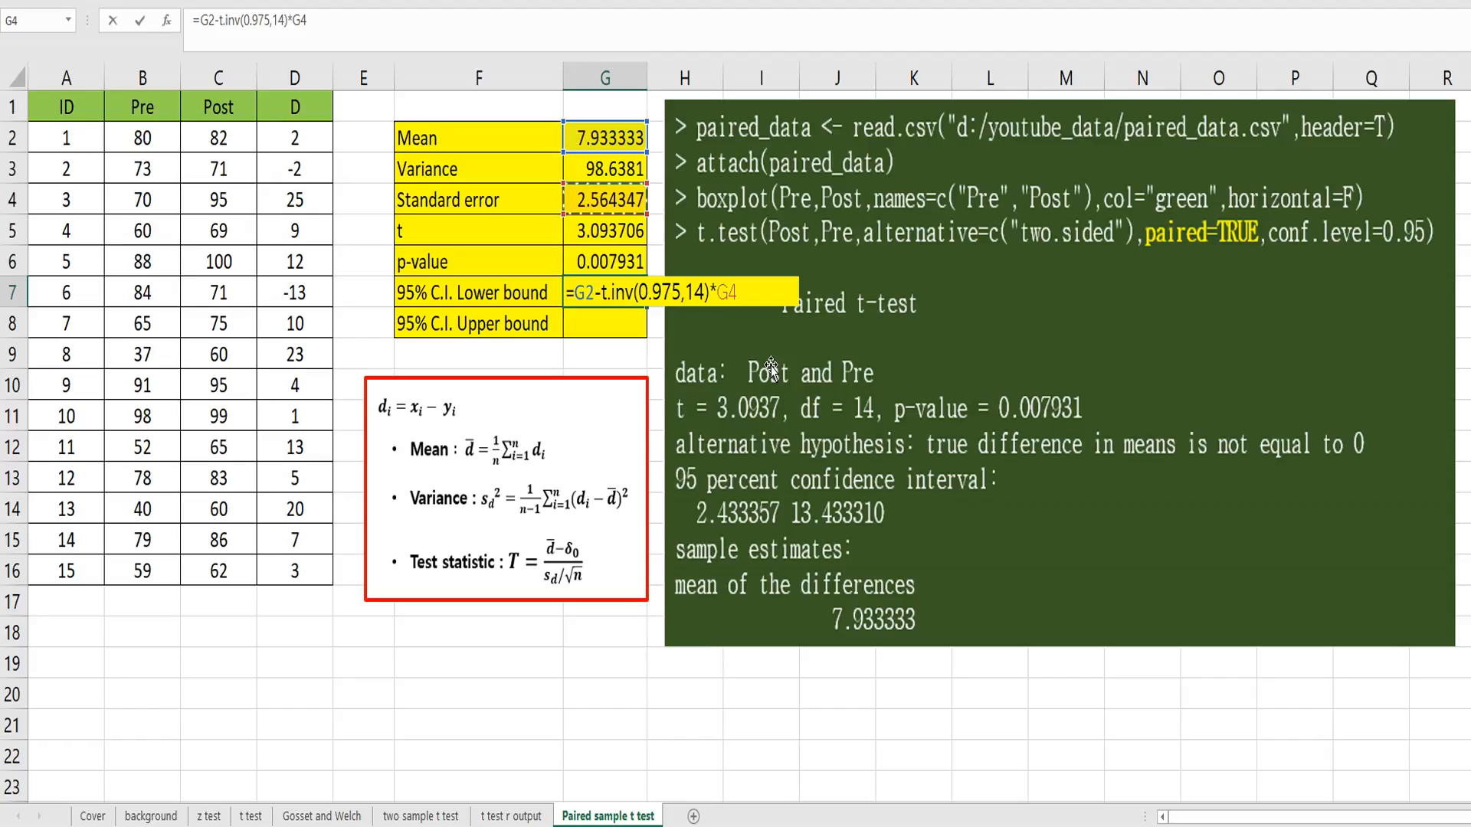
key(Return)
- Copy the lower bound formula's text into G8 and change it to =G2+T.INV(0.975,14)*G4 for the upper bound
key(Up)
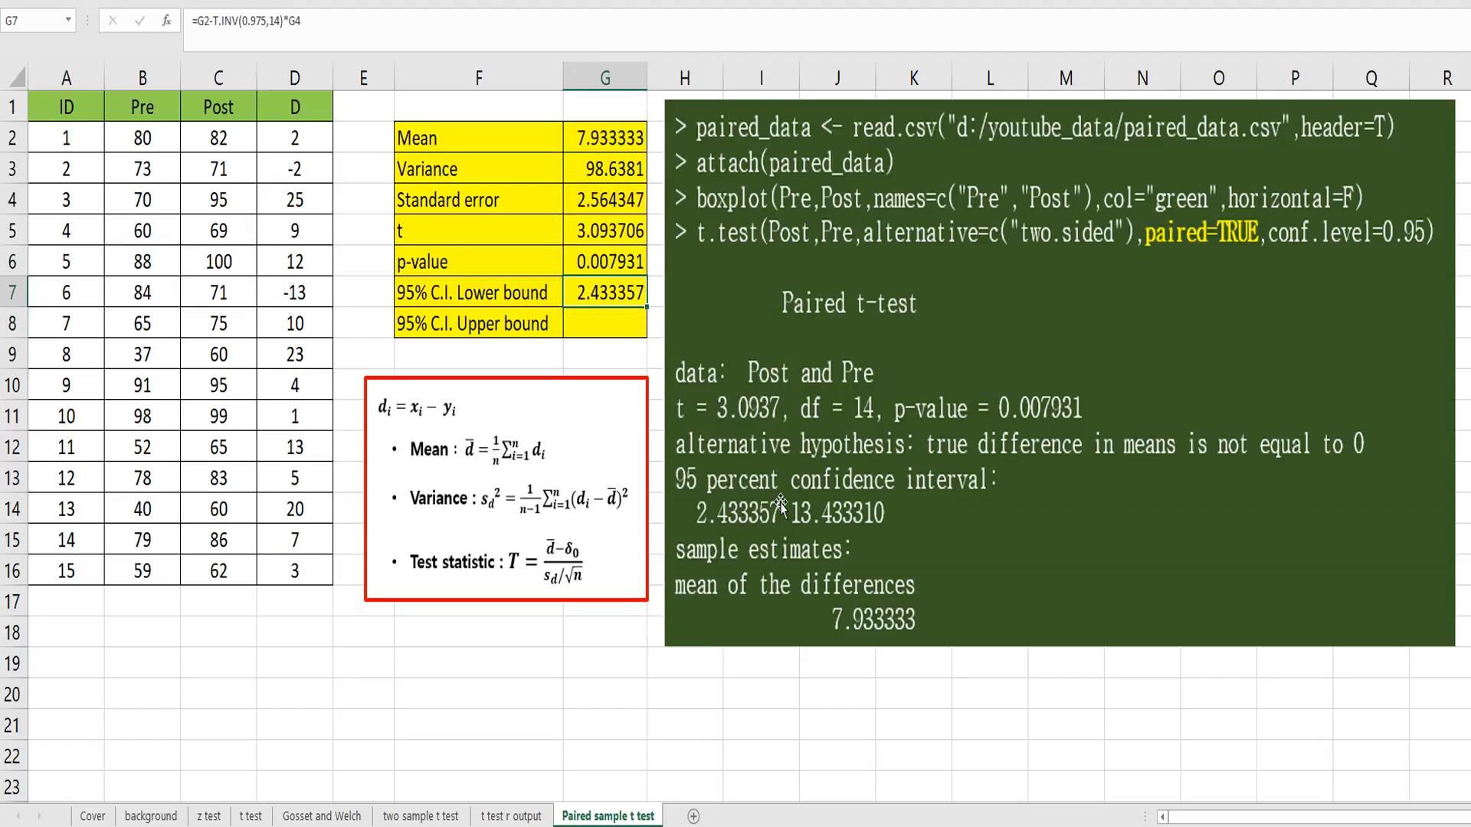
drag(313, 27, 162, 28)
key(ctrl+c)
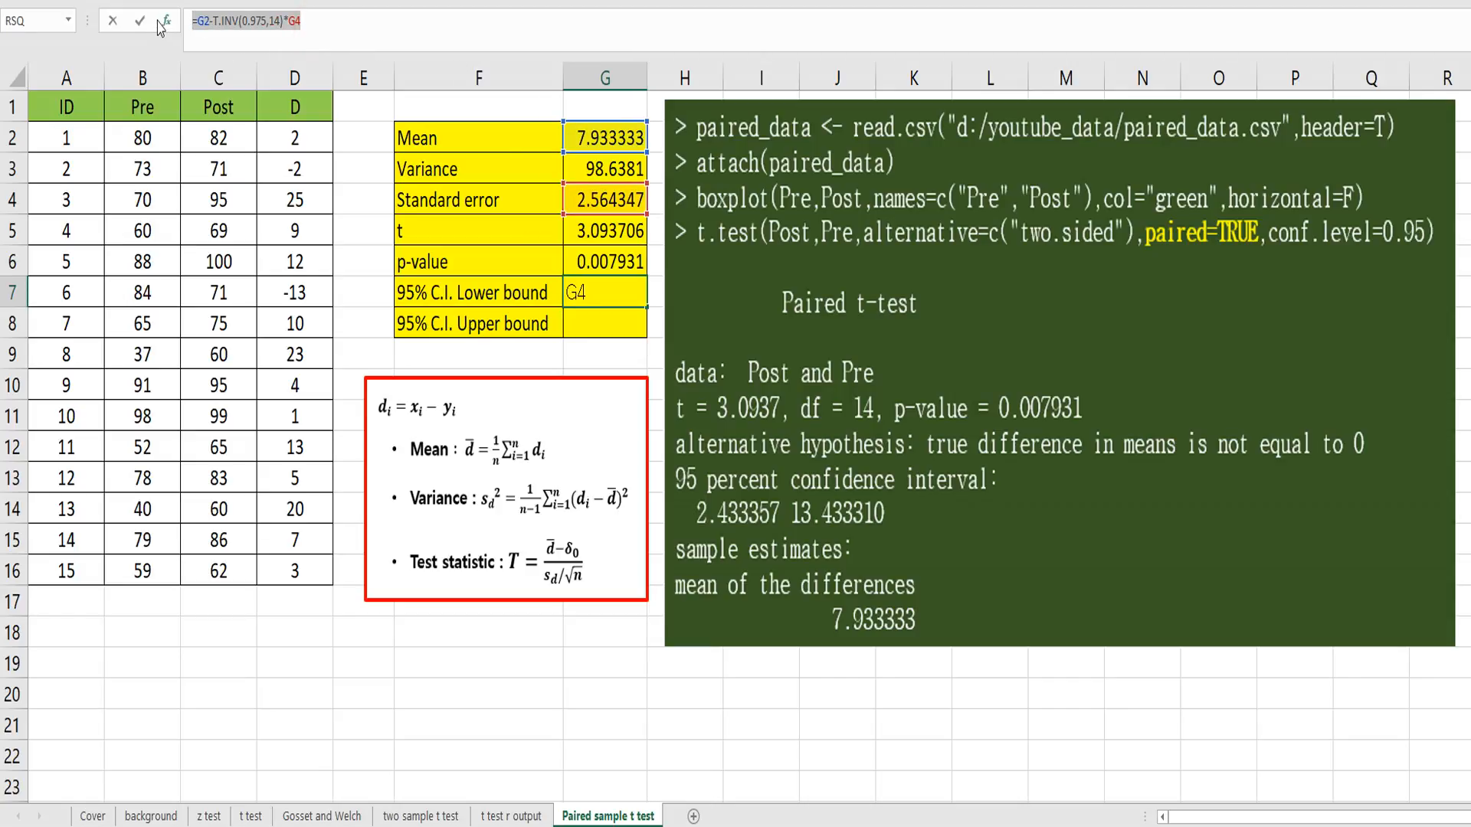
key(Escape)
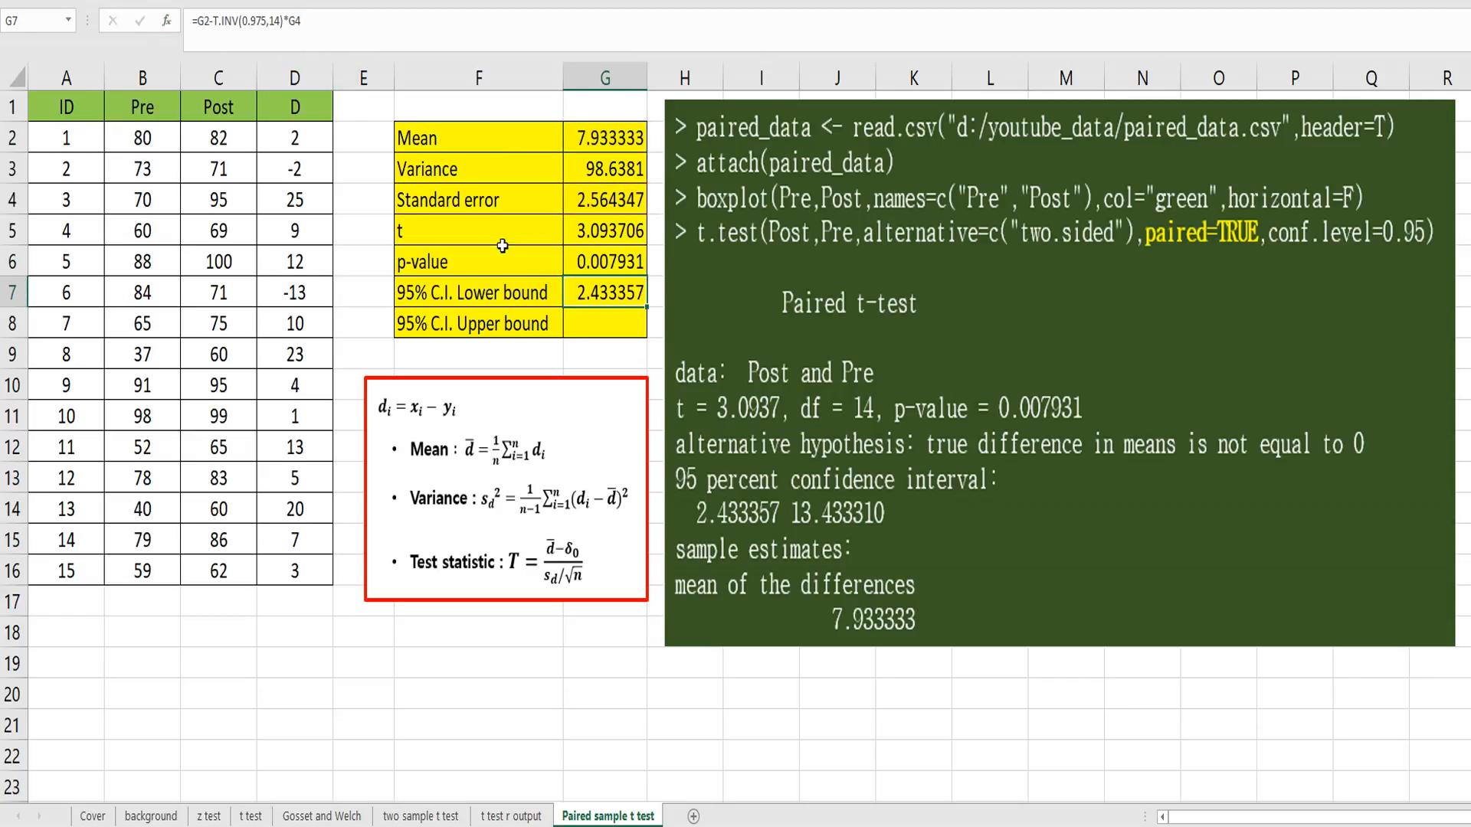
click(584, 328)
key(F2)
key(ctrl+v)
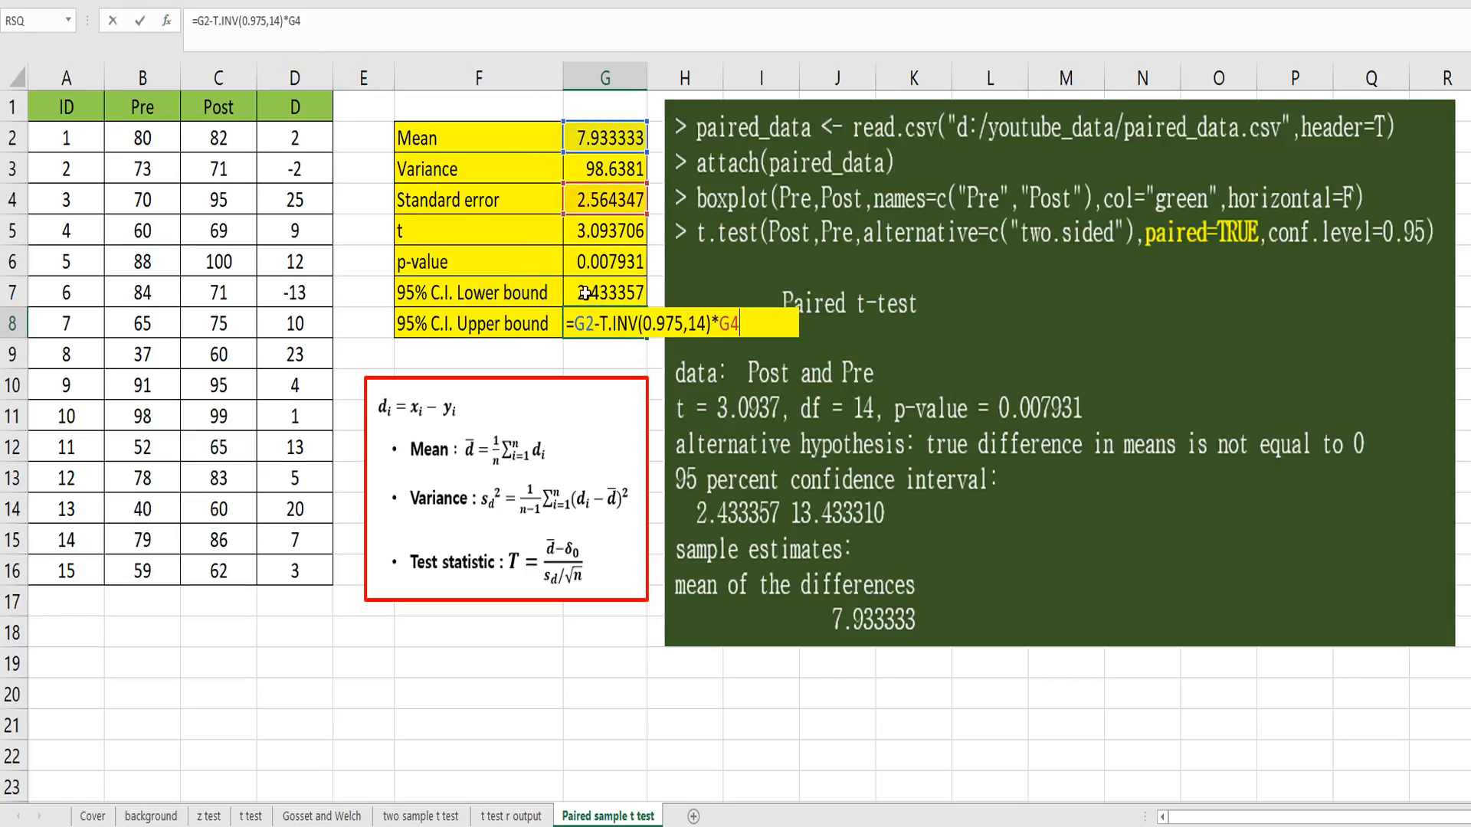
click(210, 23)
text(+)
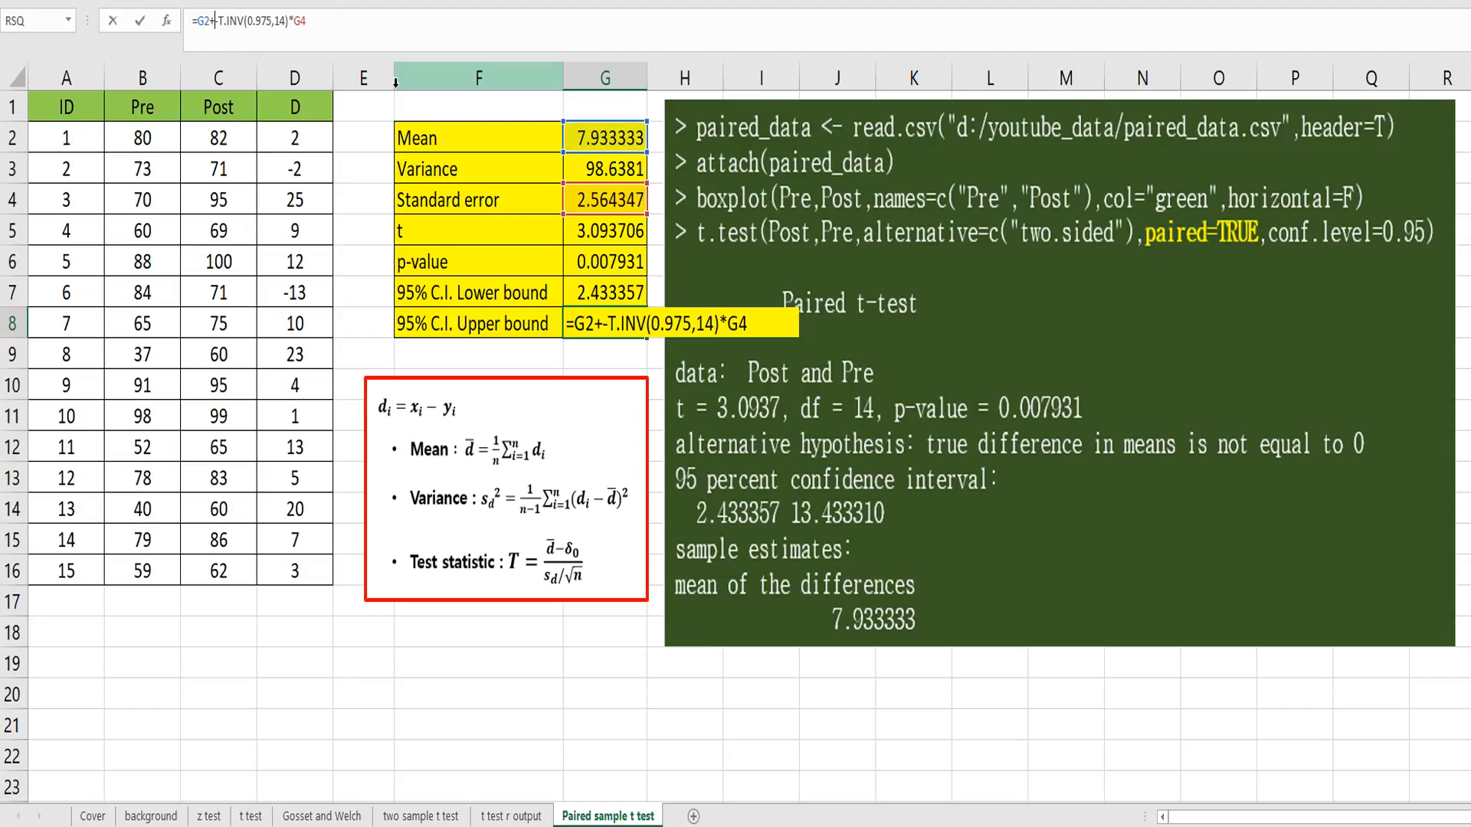
key(Return)
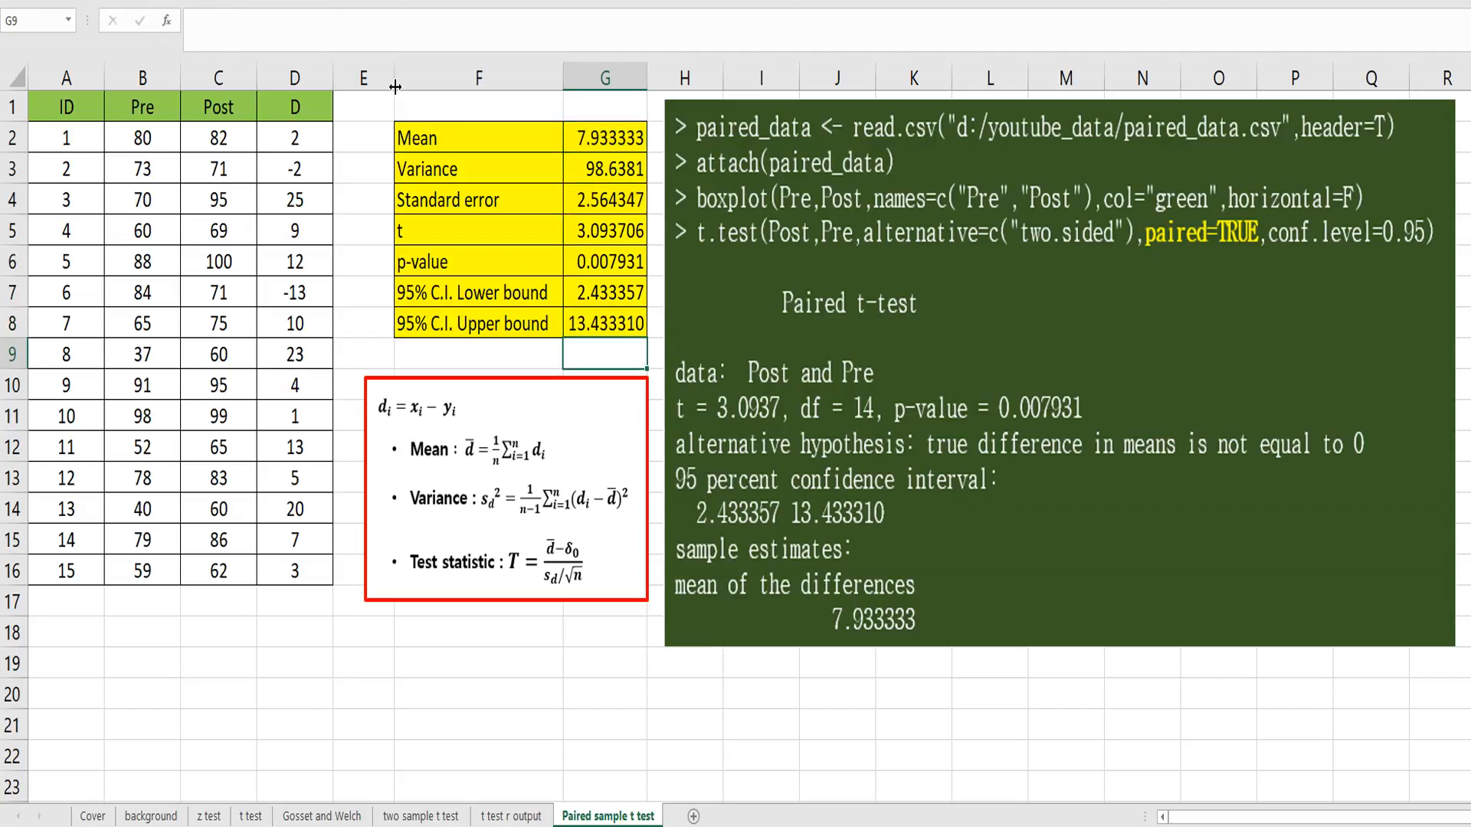